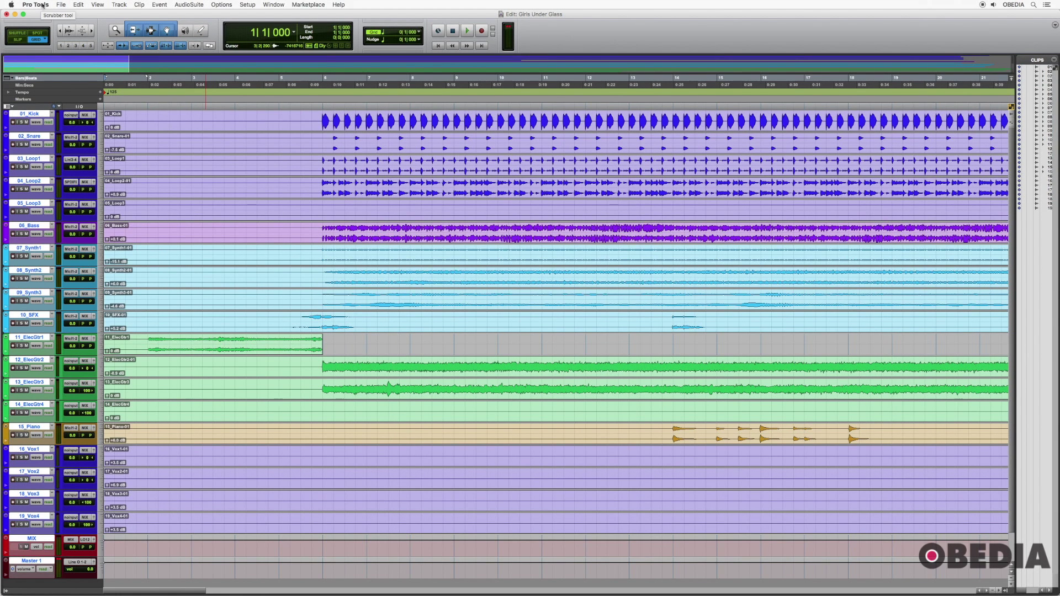
- Show the About Pro Tools window, which identifies version 12.8.0
left_click(35, 4)
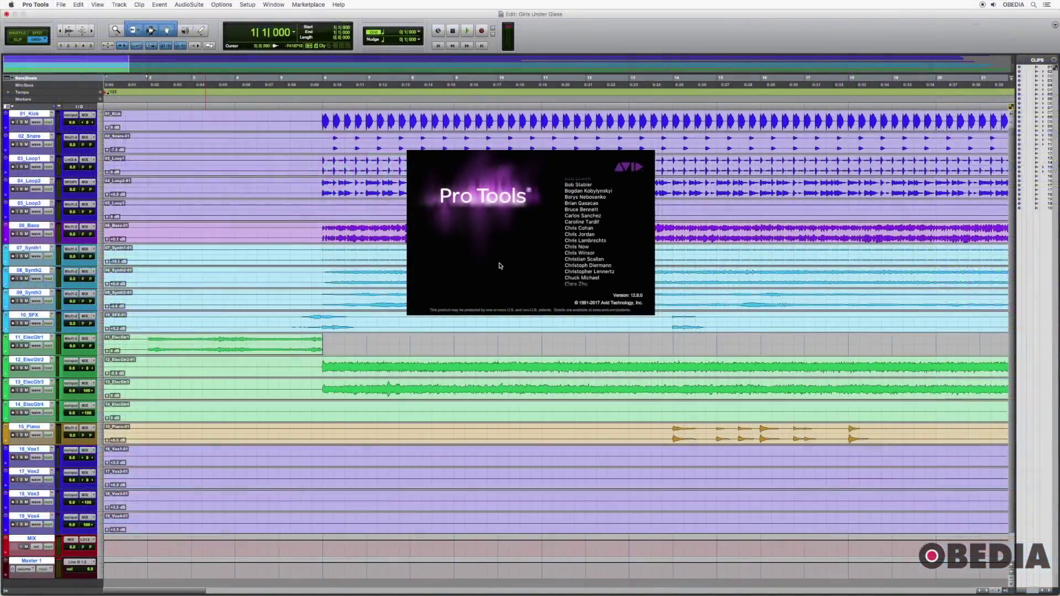
- Dismiss the About screen and place the playback start point at bar 6
left_click(526, 268)
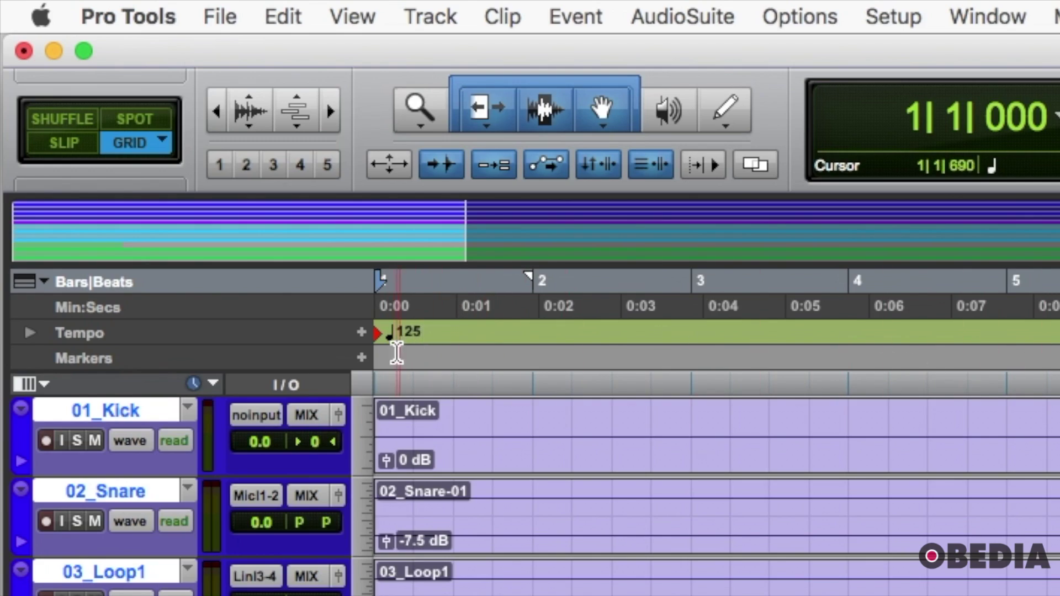
left_click(1059, 595)
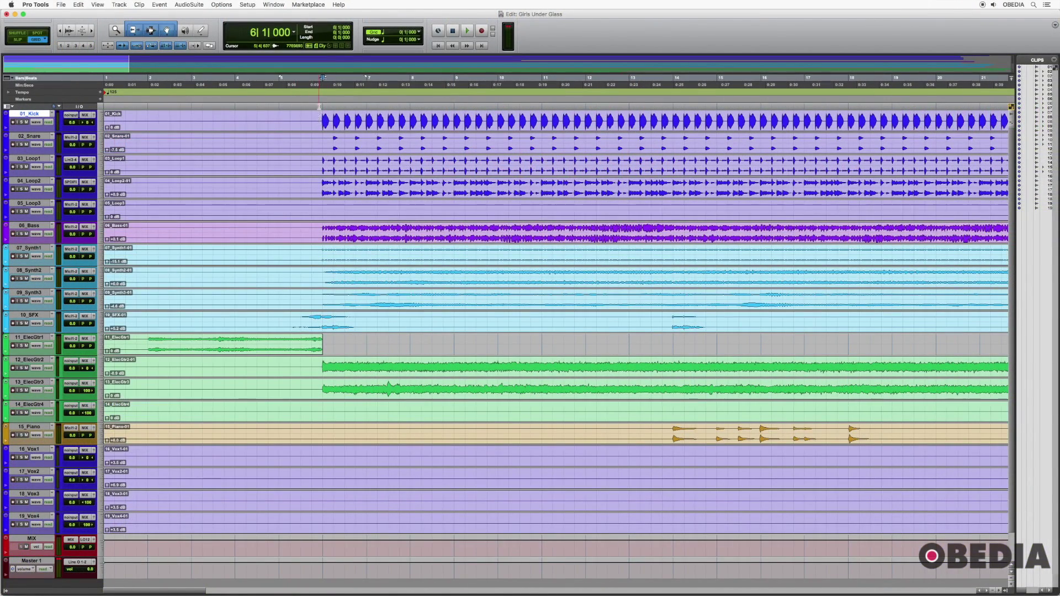
- Open the Mix window and keep 01_Kick's output routed to the MIX bus
key("super+equal")
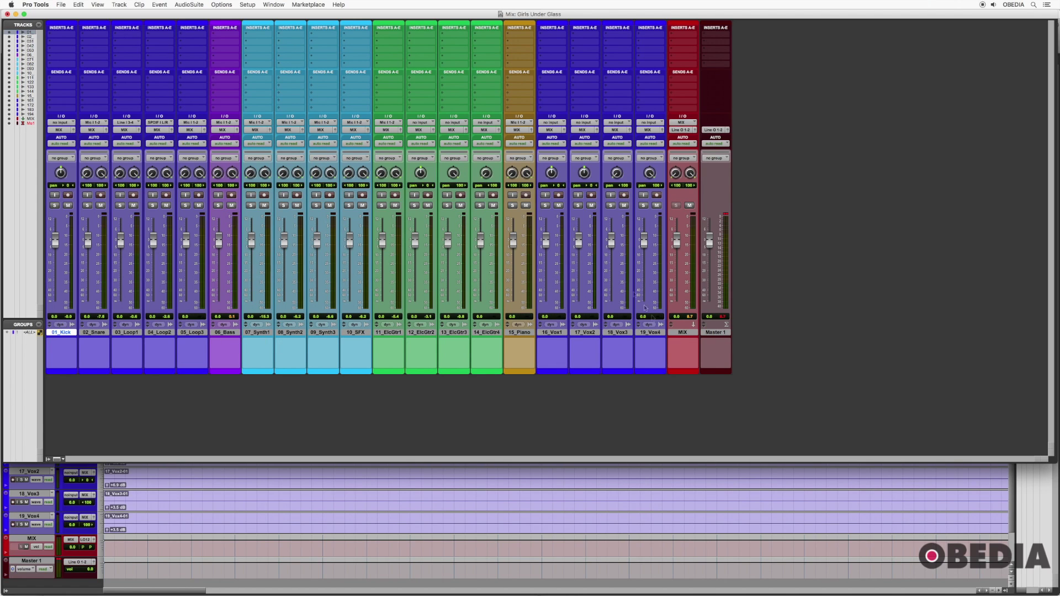
left_click(63, 131)
mouse_move(68, 137)
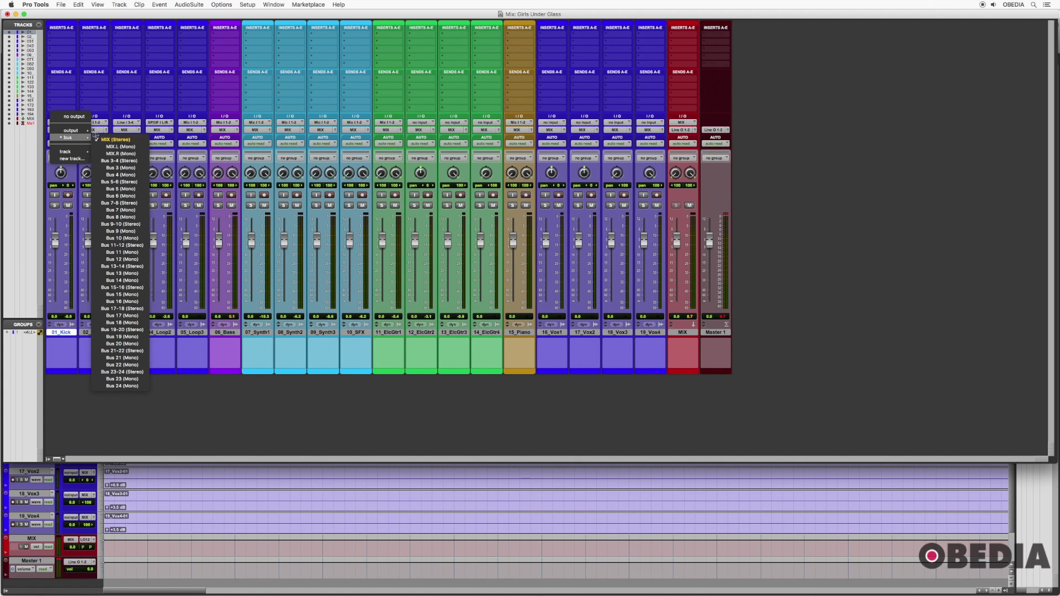
left_click(122, 139)
- Start renaming the MIX bus, cancel to keep the name MIX, and select the MIX track
right_click(63, 130)
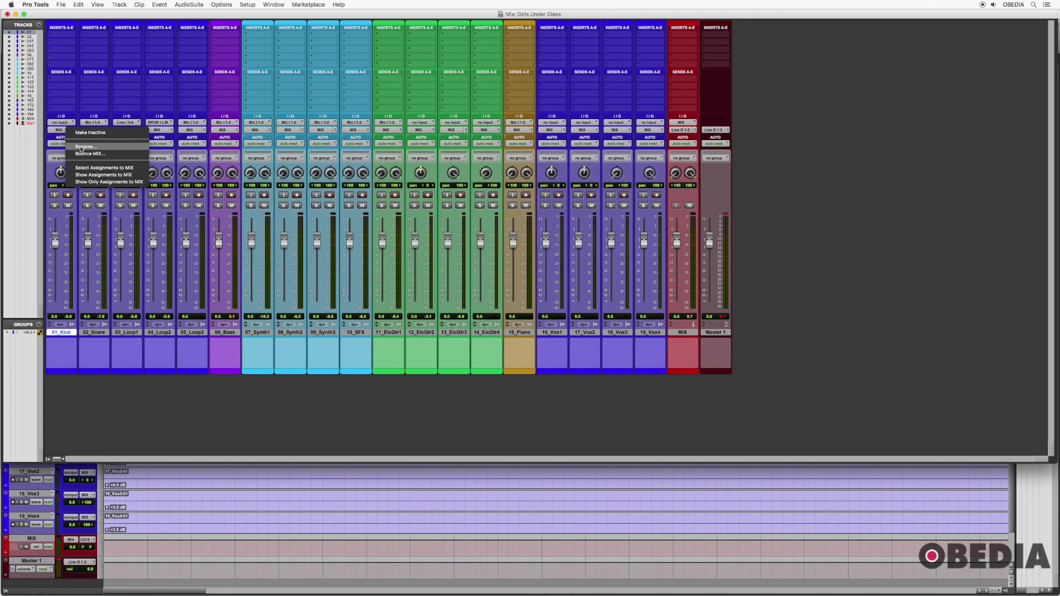
left_click(81, 147)
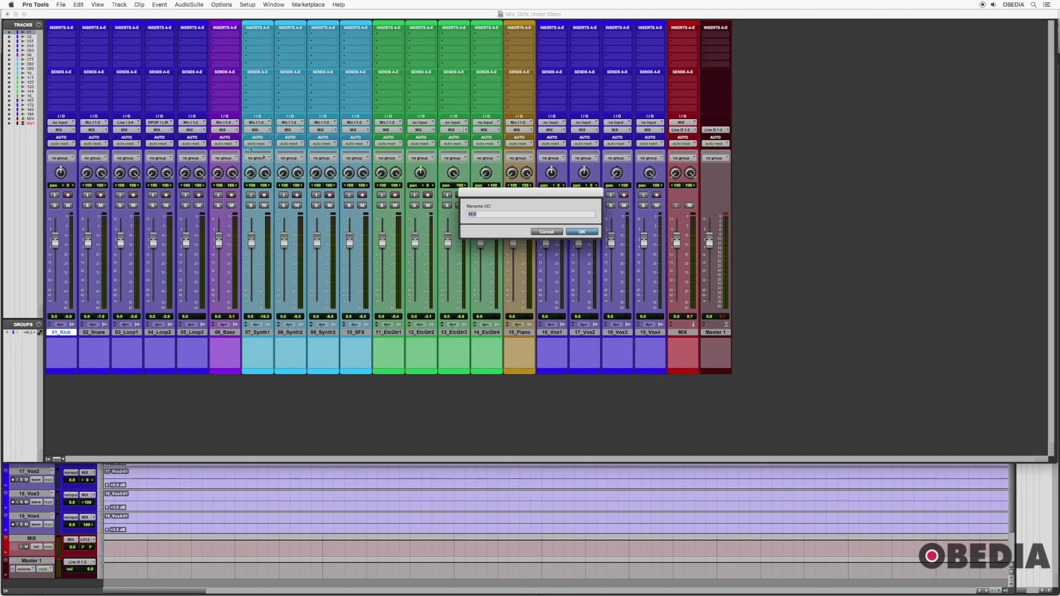
left_click(555, 232)
left_click(681, 333)
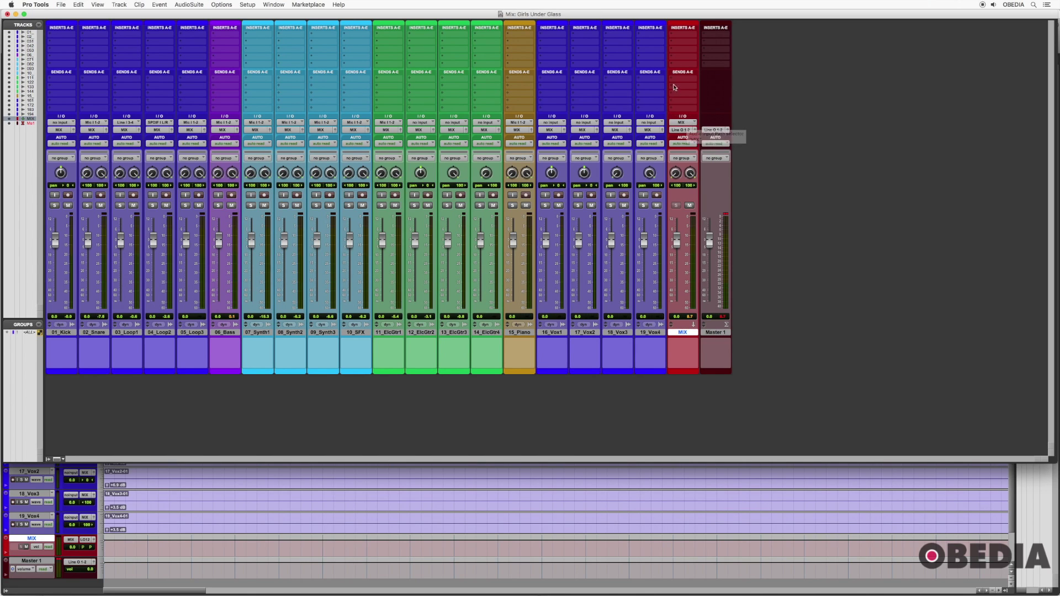
- Select tracks 01_Kick through 19_Vox4, then the MIX track alone
left_click(68, 334)
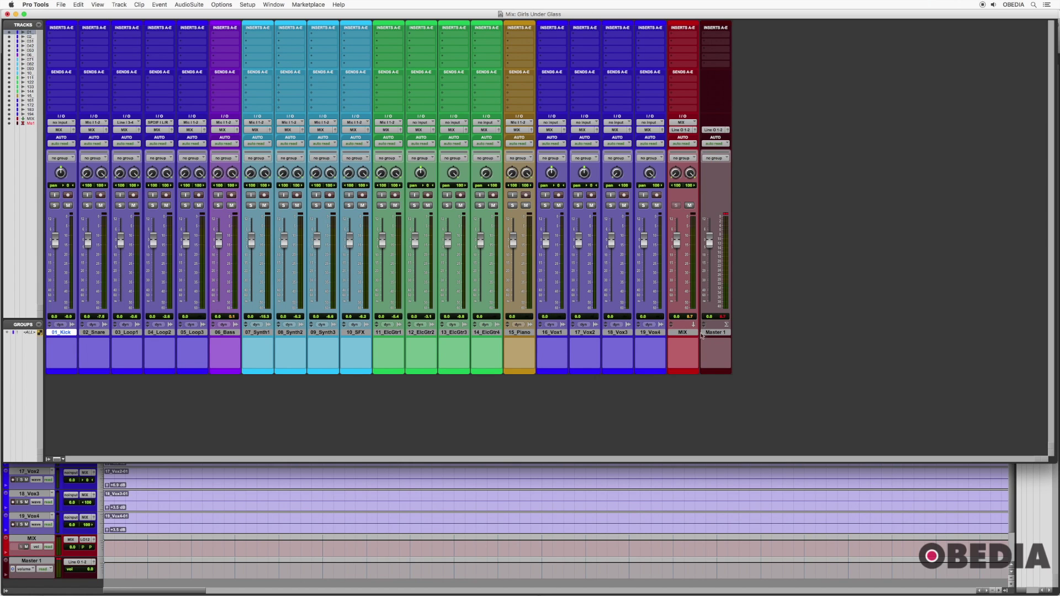
left_click(647, 334, "shift")
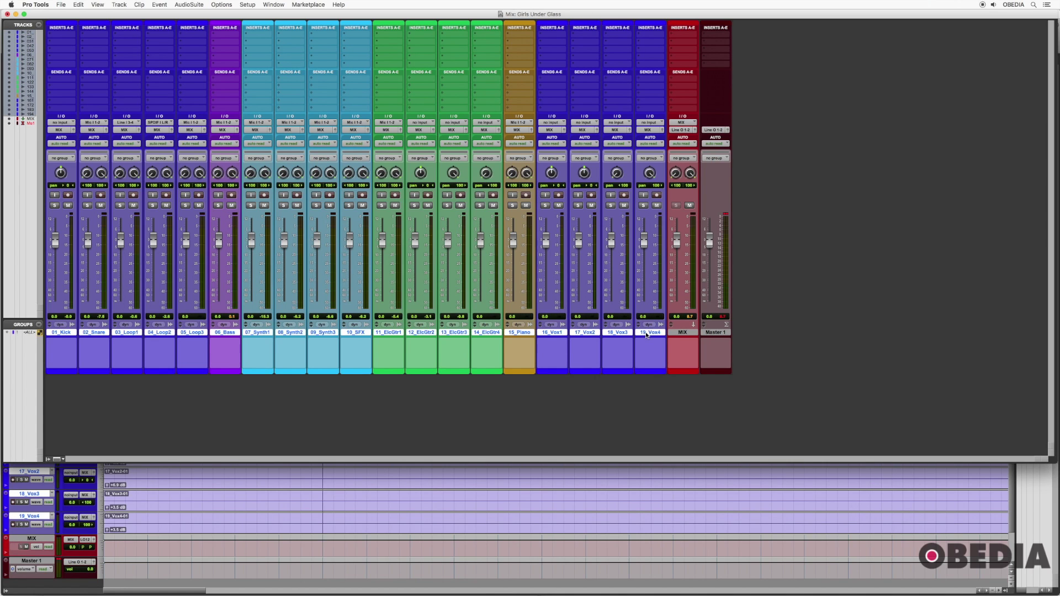
left_click(689, 333)
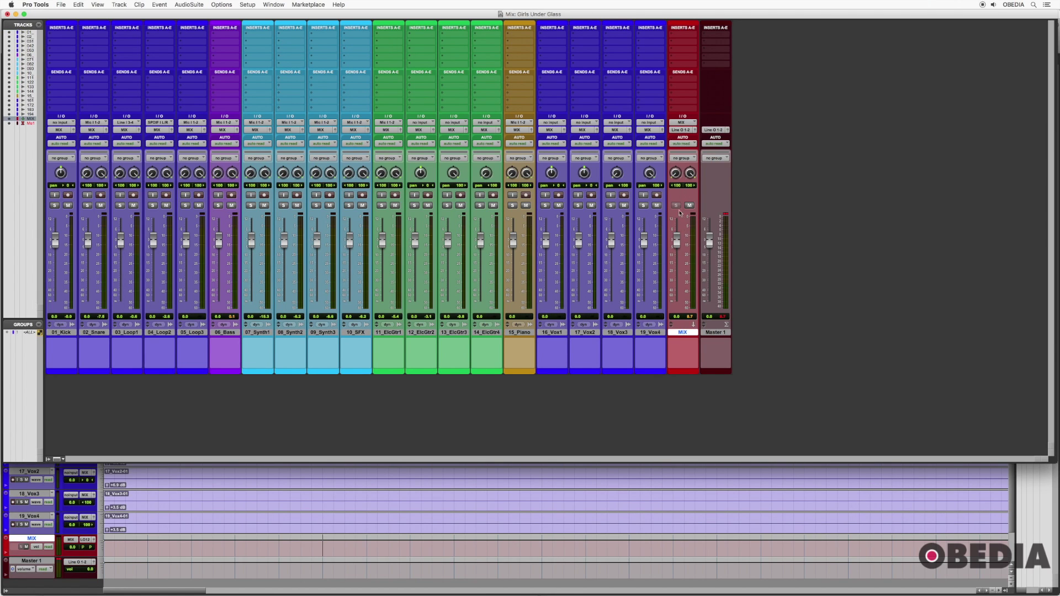
- Solo 17_Vox2 and 18_Vox3, unsolo 17_Vox2, select Master 1, and return to the Edit window
left_click(577, 206)
left_click(610, 206)
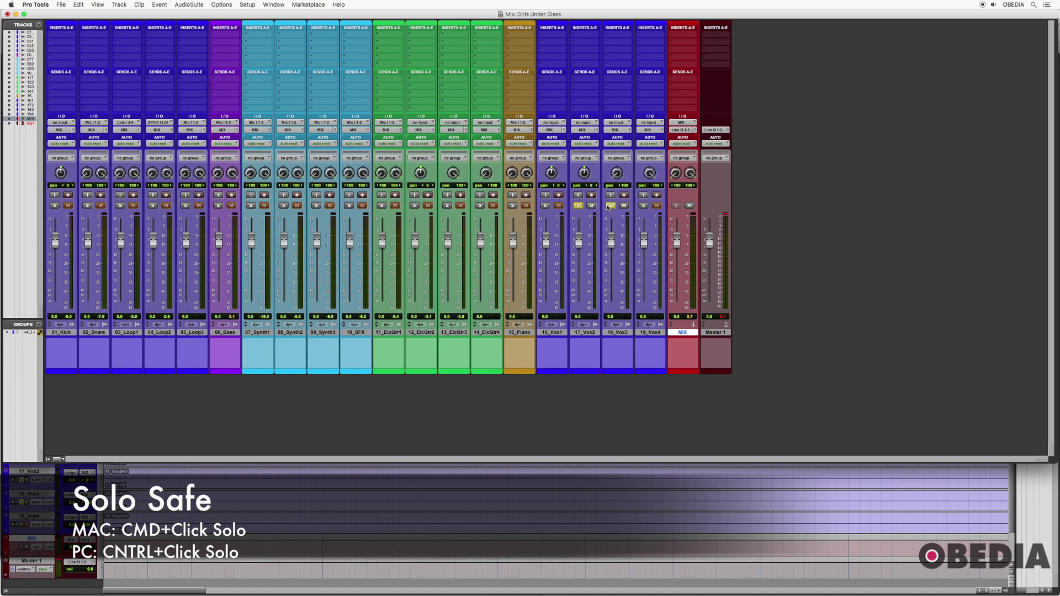
left_click(578, 205)
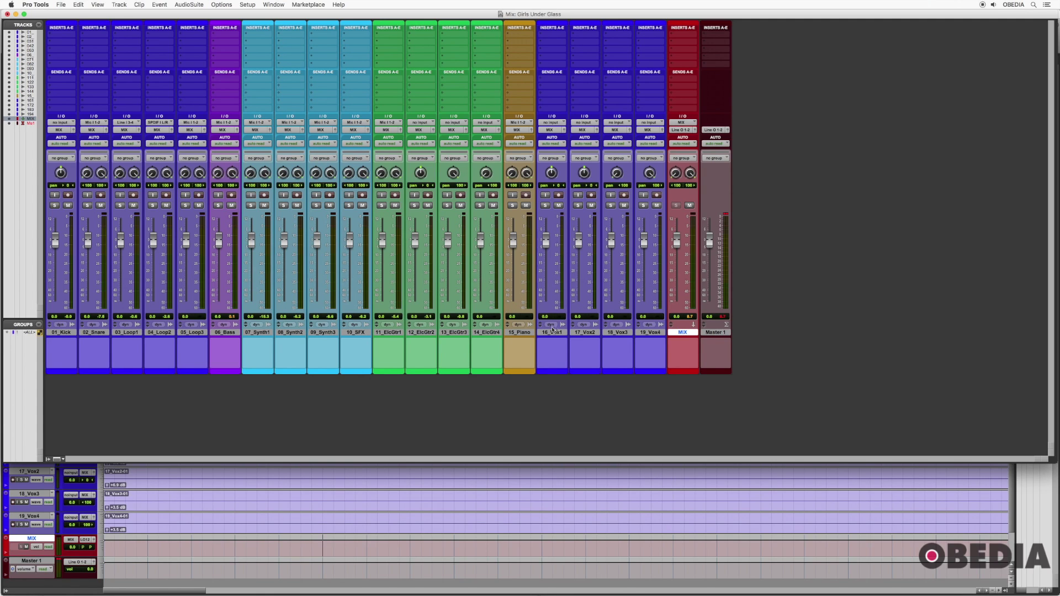
left_click(713, 332)
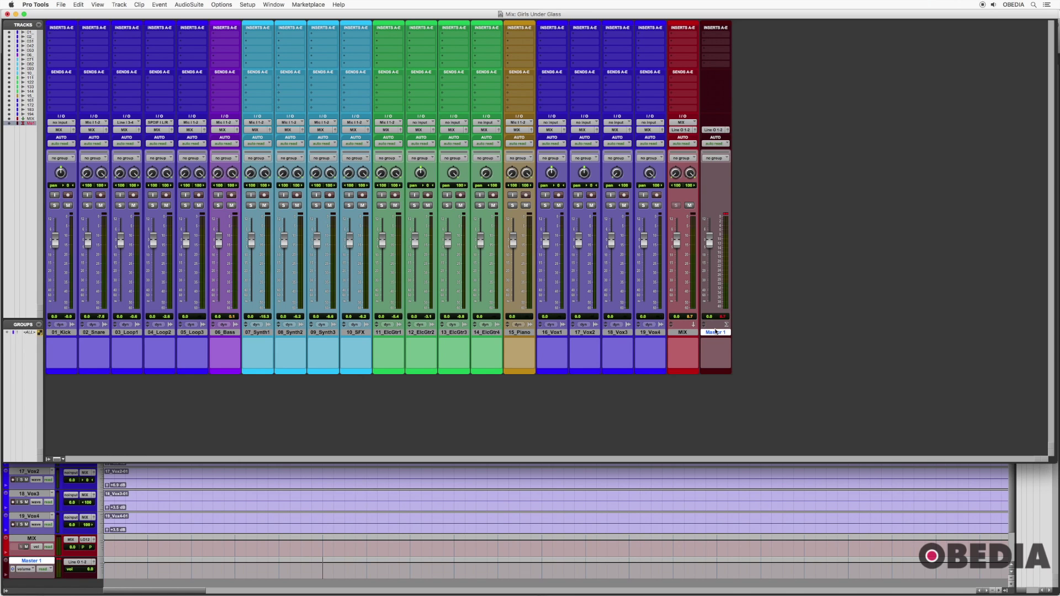
key("super+equal")
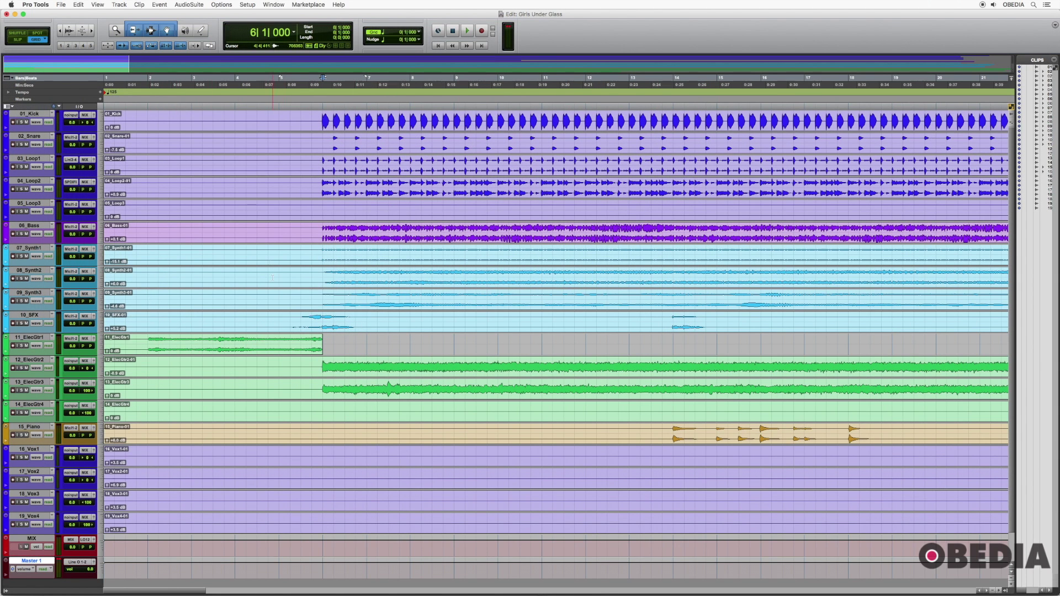
- Select the 03_Loop1 track and set its volume to +0.1 dB
triple_click(141, 156)
triple_click(148, 169)
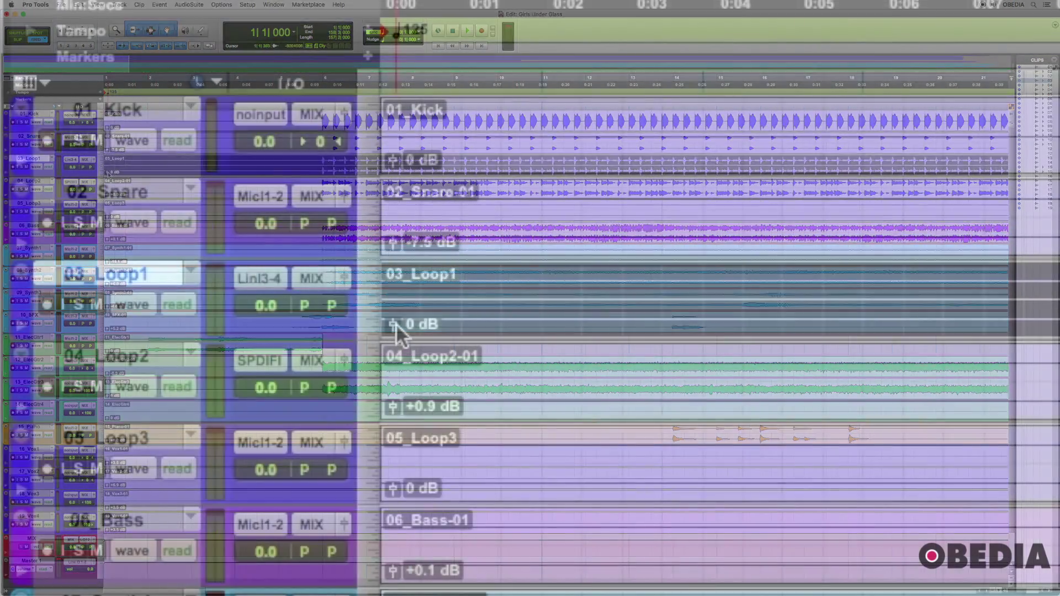
mouse_move(395, 325)
left_mouse_down()
mouse_move(392, 333)
mouse_move(394, 323)
left_mouse_up()
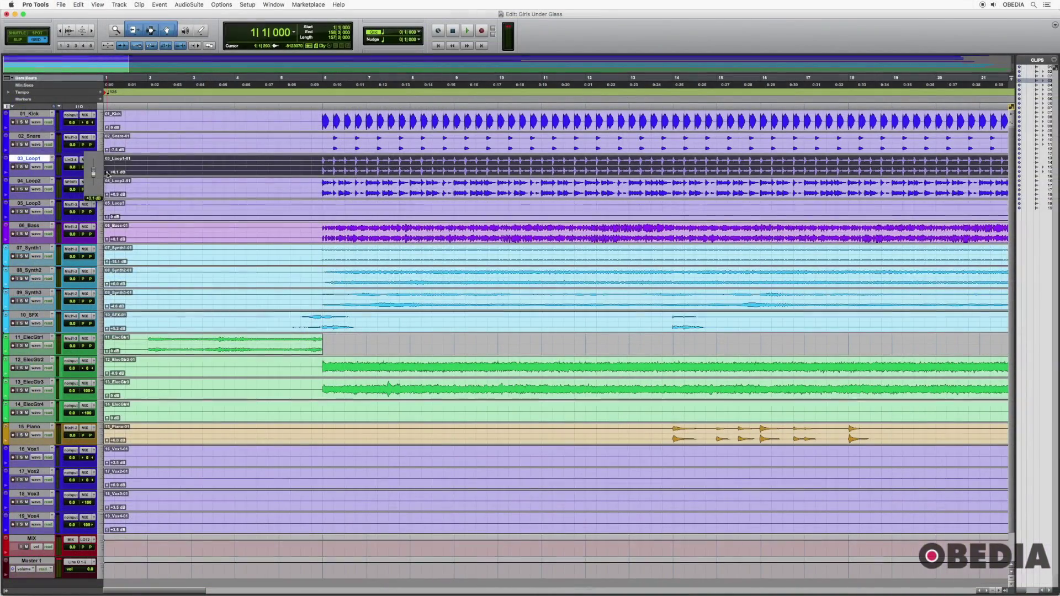
- Select the 04_Loop2 track, then flip to the Mix window and back to Edit
triple_click(250, 193)
scroll(142, 220, "down", 3)
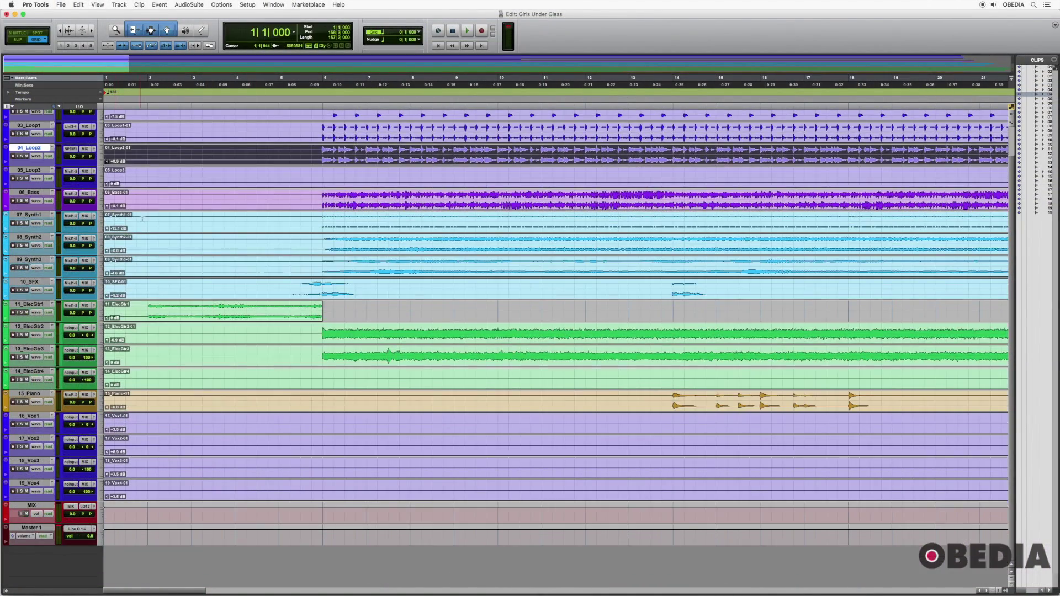
scroll(231, 207, "up", 3)
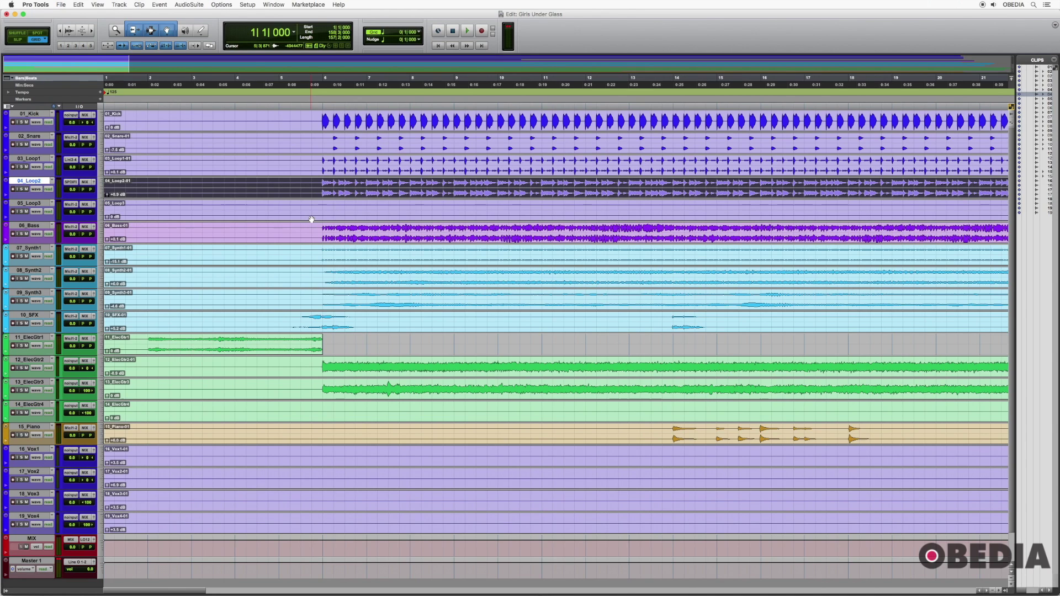
key("super+equal")
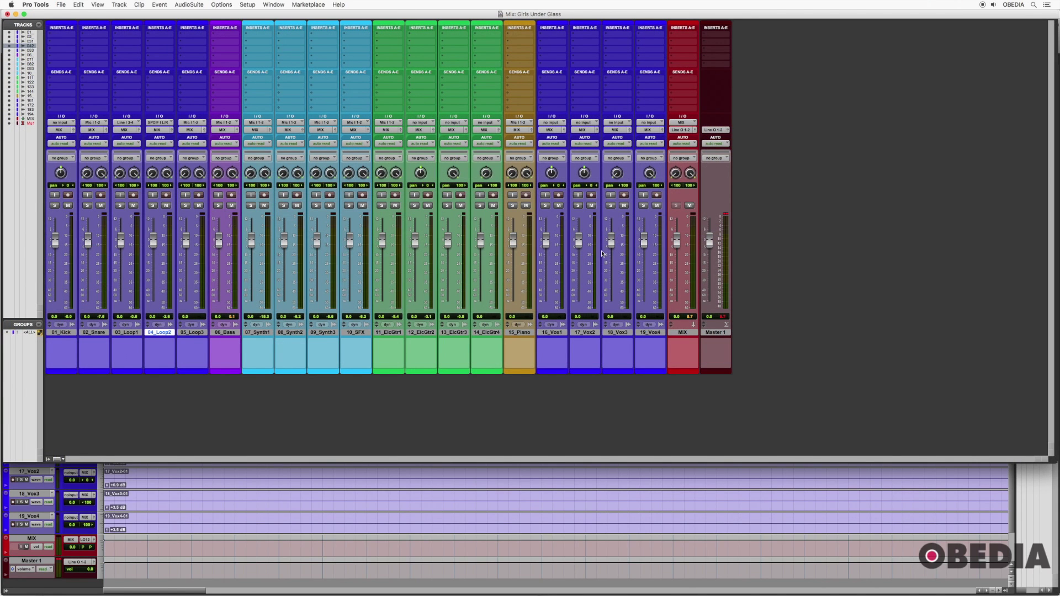
key("super+equal")
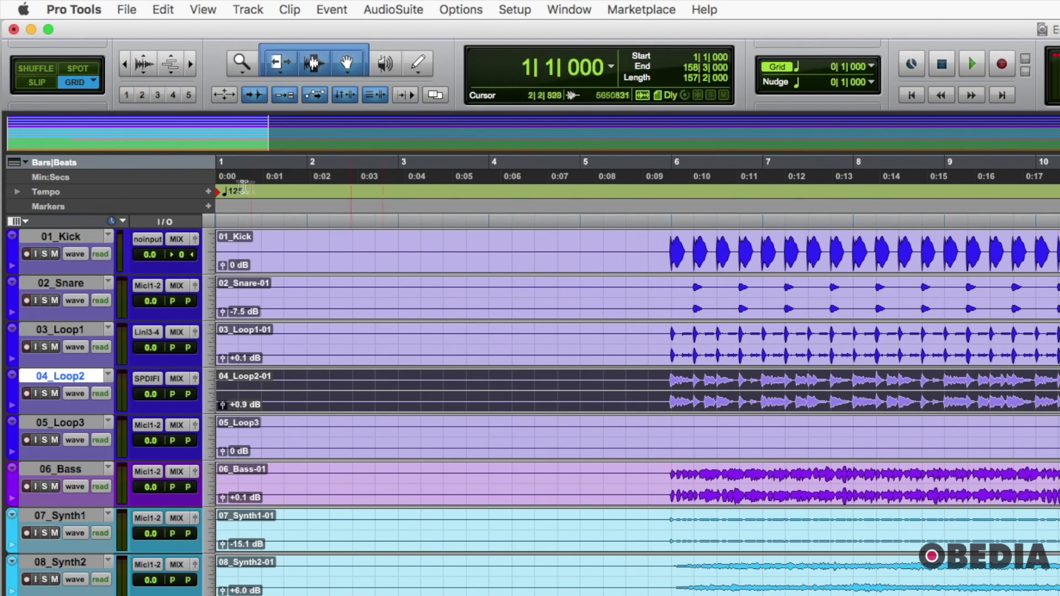
left_click(69, 70)
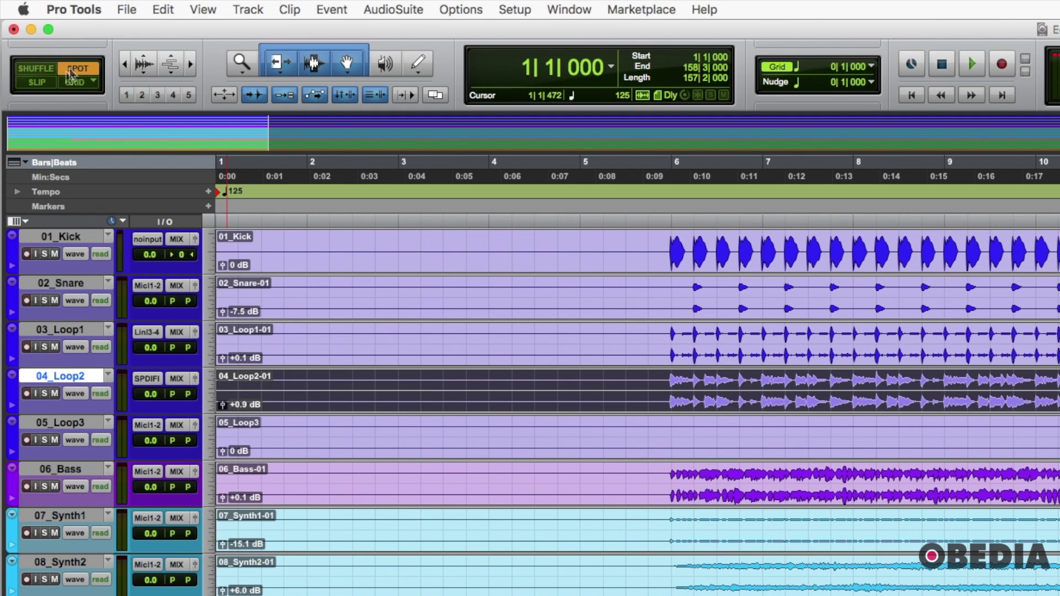
left_click(64, 83)
left_click(40, 83)
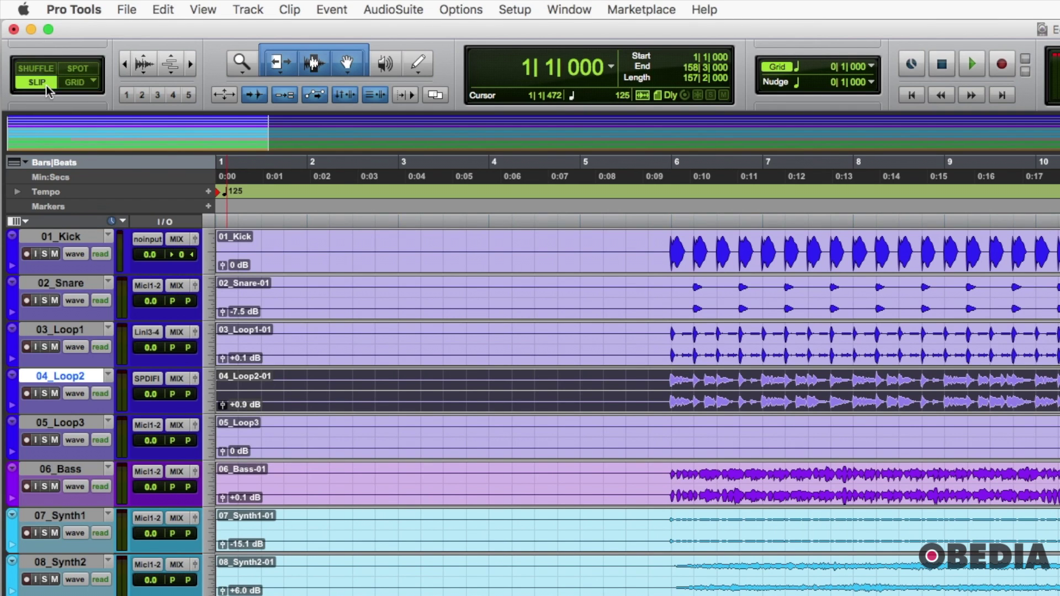
left_click(77, 83)
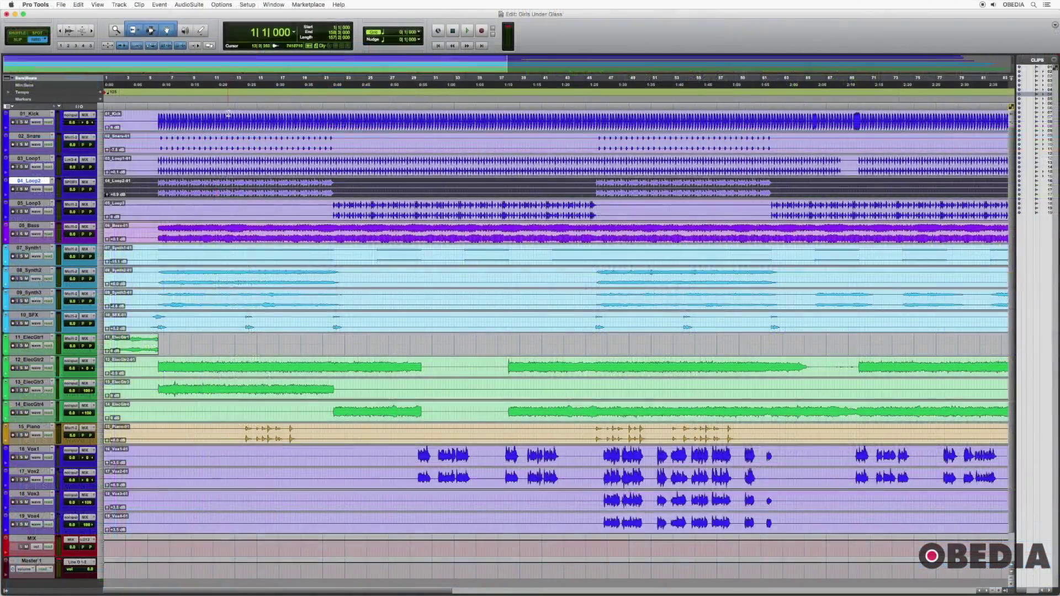
- Zoom out to the whole song, select bars 33–57 on 01_Kick, then click near bar 60
key("super+bracketleft")
key("super+bracketleft")
left_click_drag(188, 116, 256, 116)
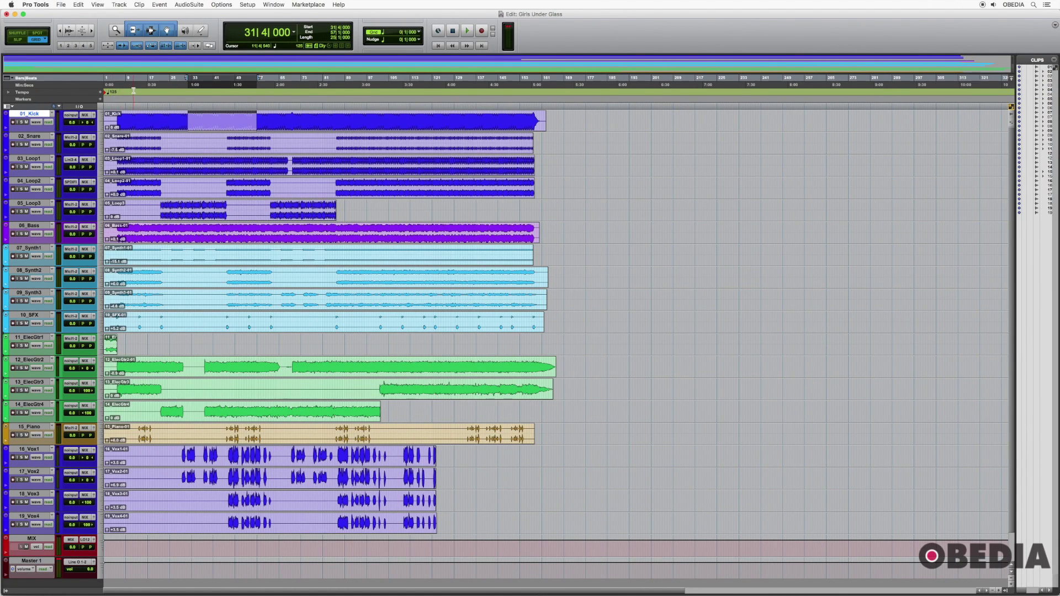
left_click(266, 118)
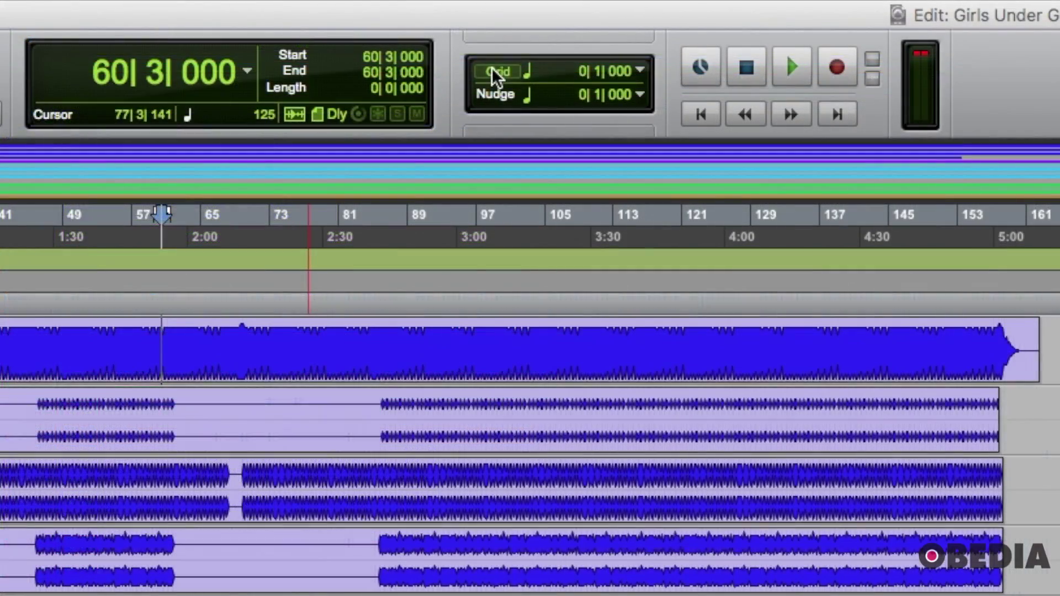
- Turn on Grid with a 1/4 note resolution, leave the grid value unchanged, and toggle the Grid button
left_click(491, 68)
left_click(528, 68)
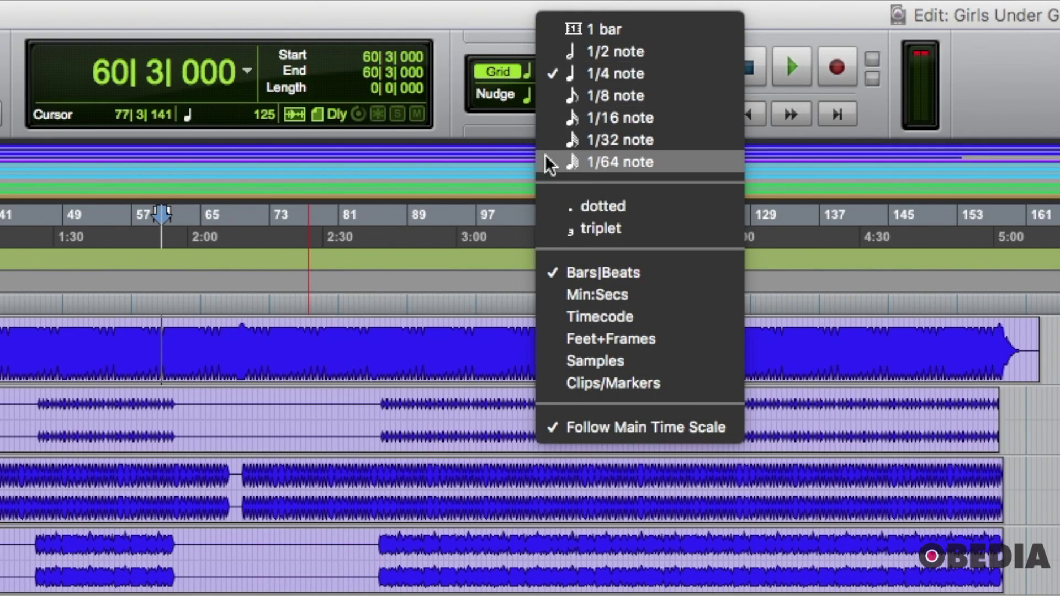
left_click(558, 73)
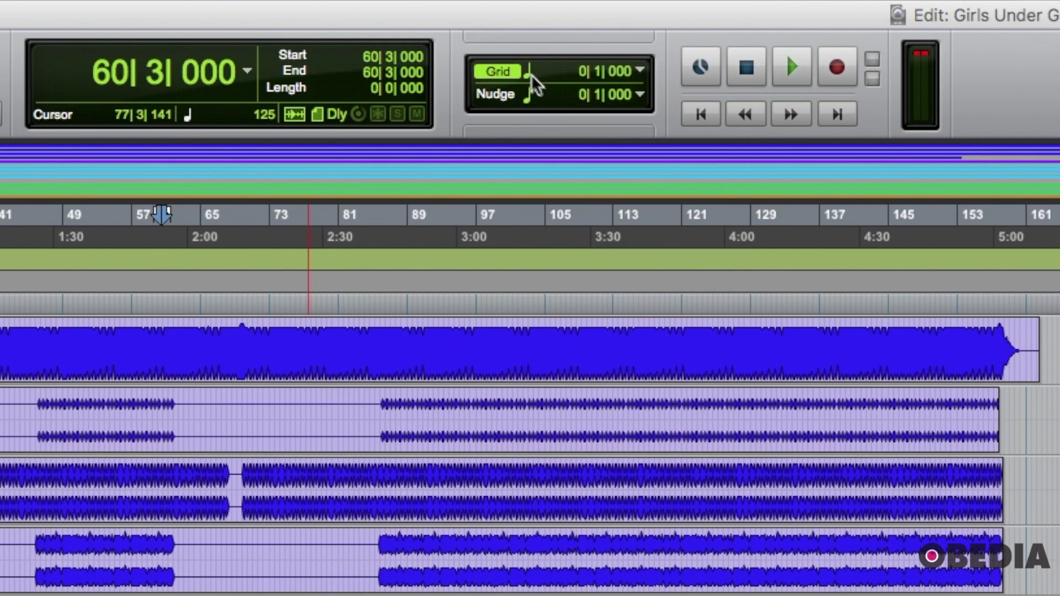
left_click(638, 68)
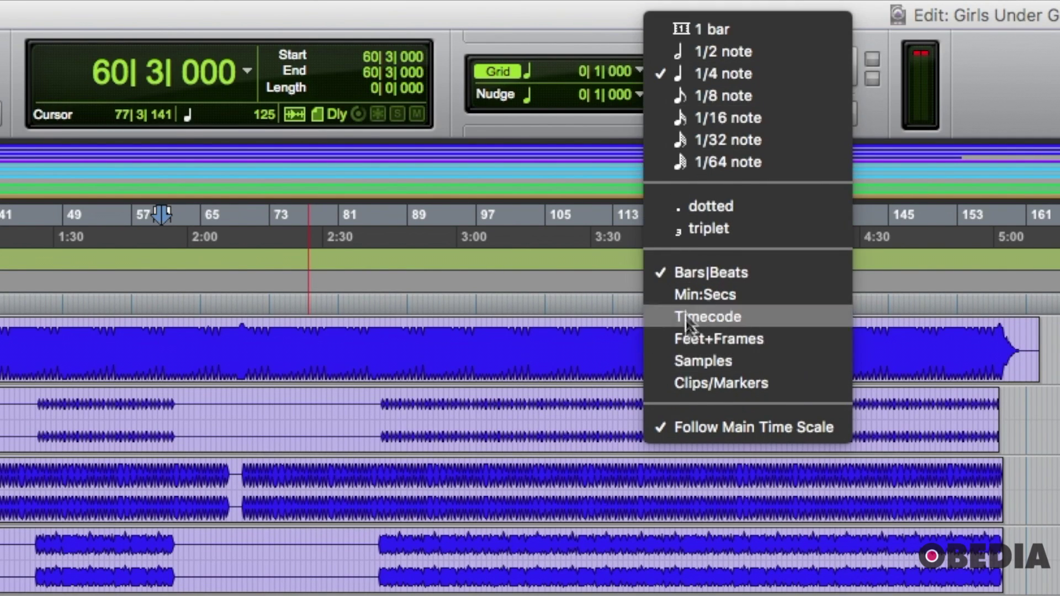
left_click(593, 30)
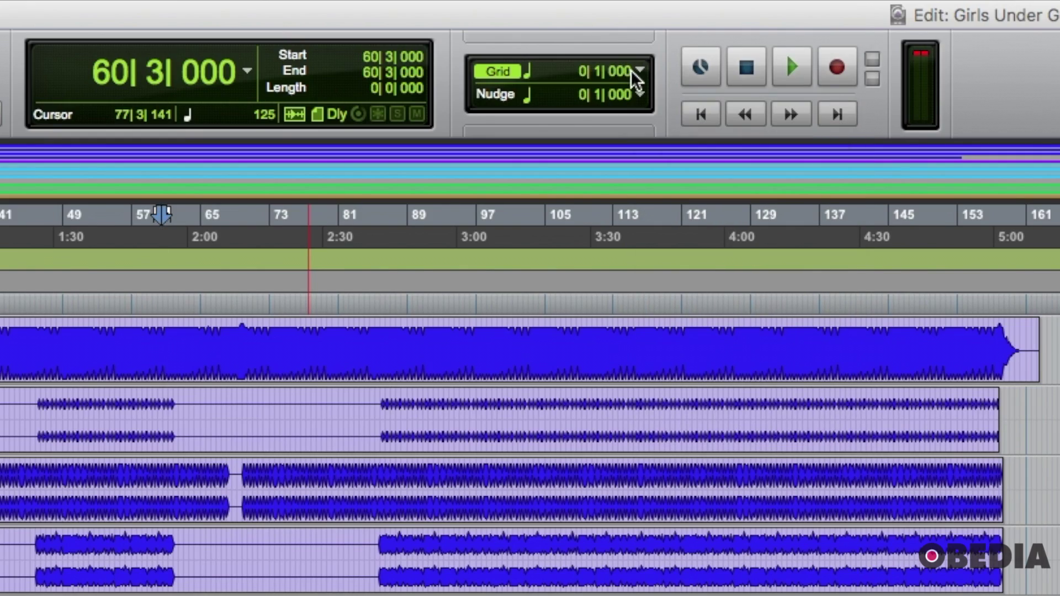
left_click(500, 71)
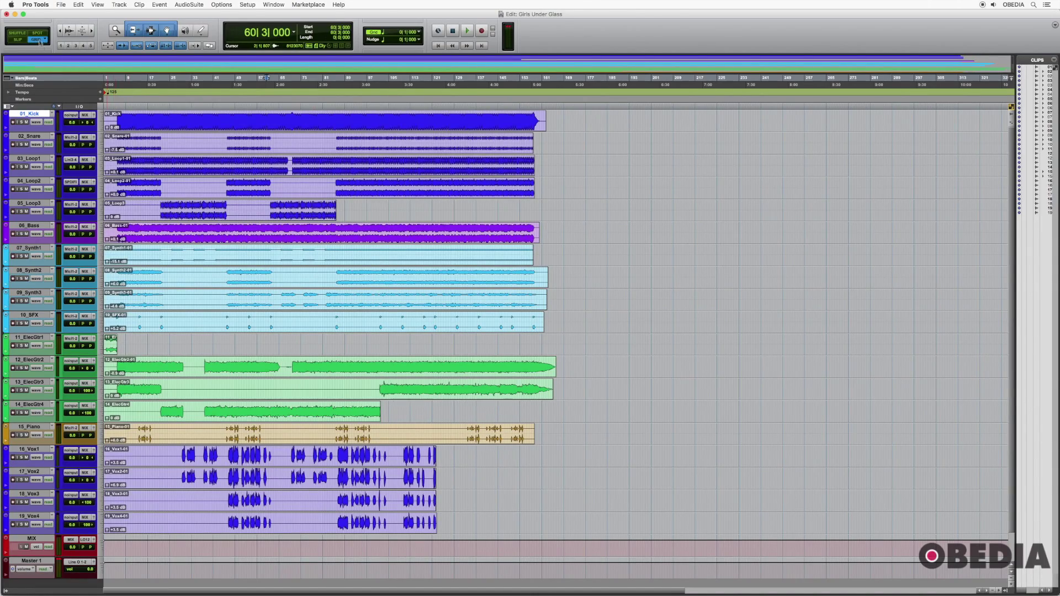
- Switch to Relative Grid and back to absolute Grid, then place the cursor at 5|4|000
left_click(39, 41)
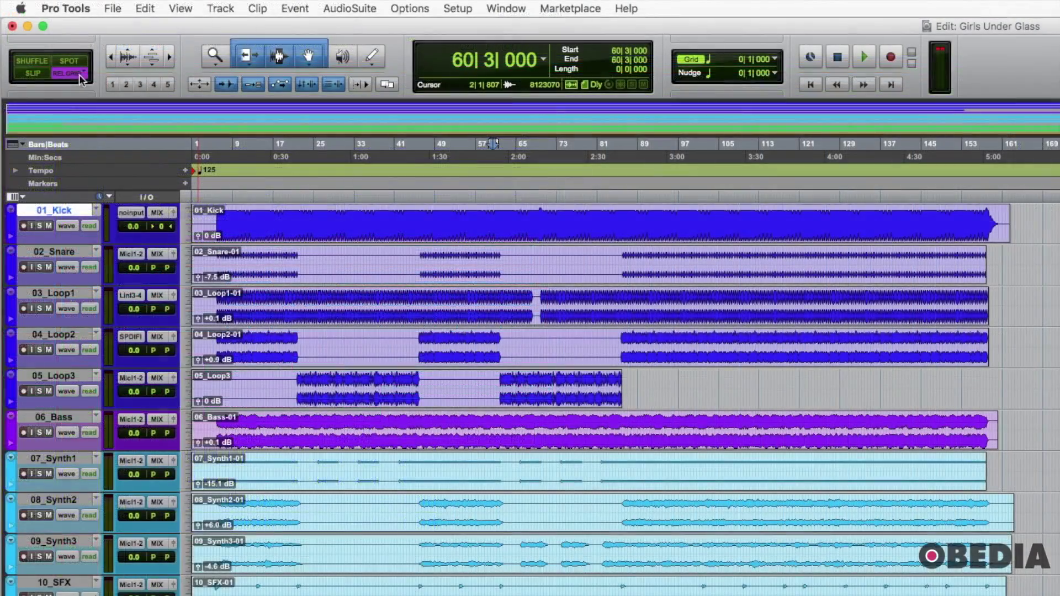
left_click(78, 75)
left_click(220, 166)
- Zoom in, select the beat from 5|4 to 6|1 on 01_Kick, then zoom back out
key("super+bracketright")
key("super+bracketright")
key("super+bracketright")
key("super+bracketright")
key("super+bracketright")
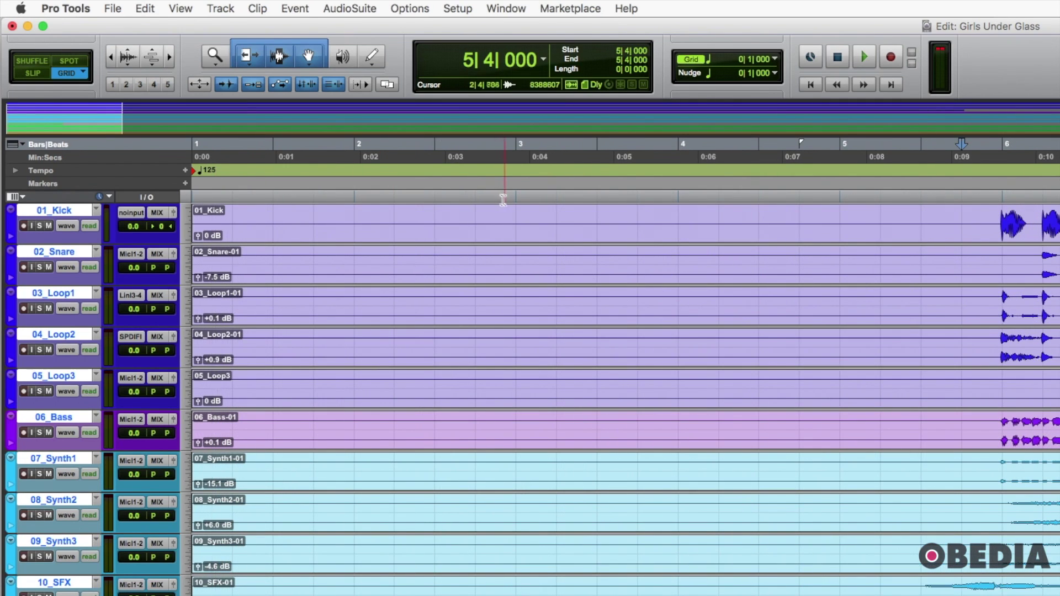
left_click(516, 215)
left_click_drag(964, 227, 989, 225)
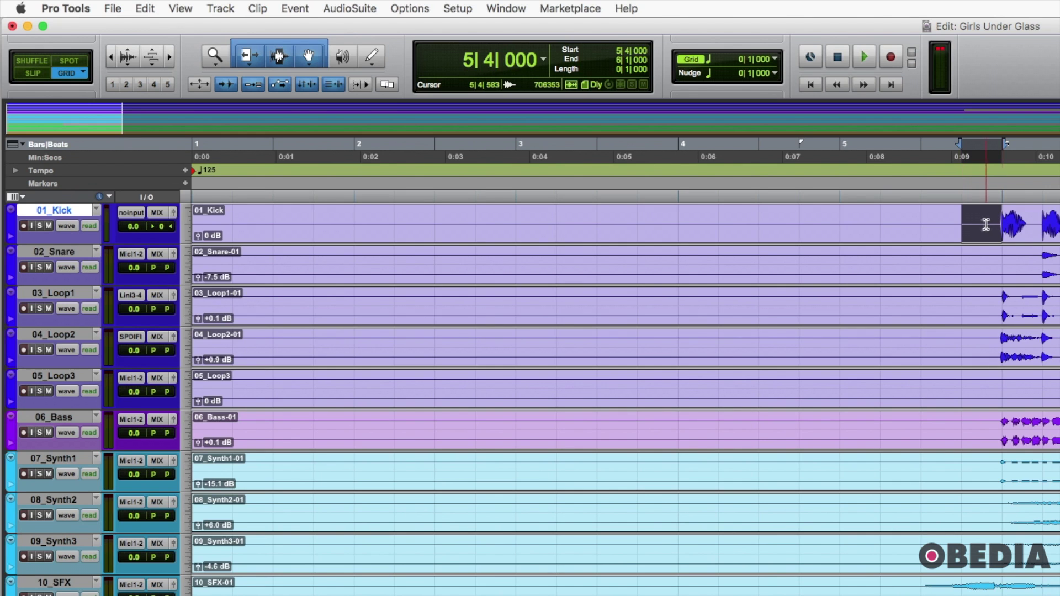
scroll(592, 209, "right", 3)
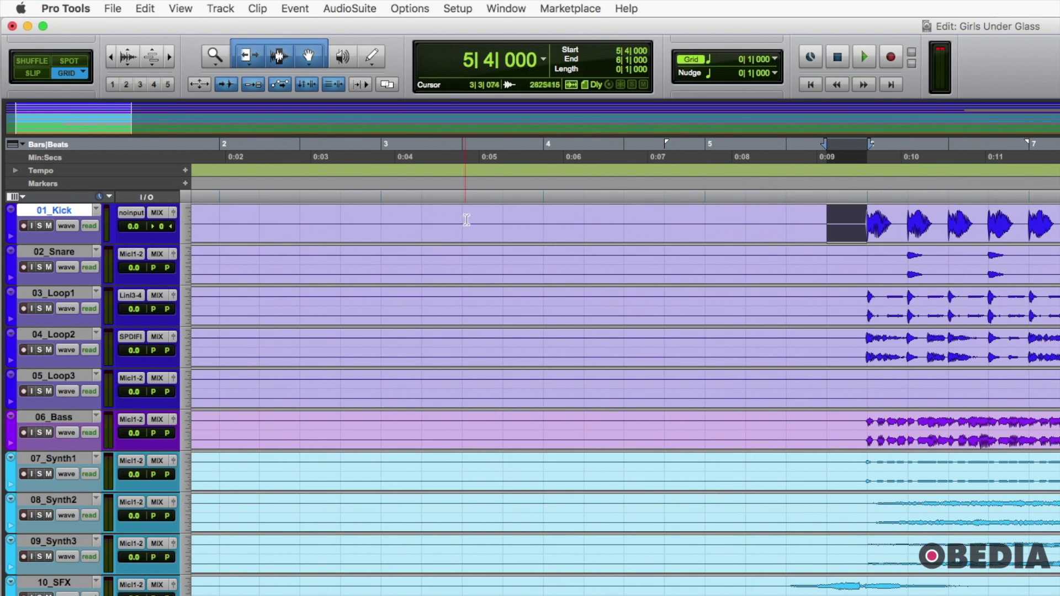
scroll(354, 216, "left", 3)
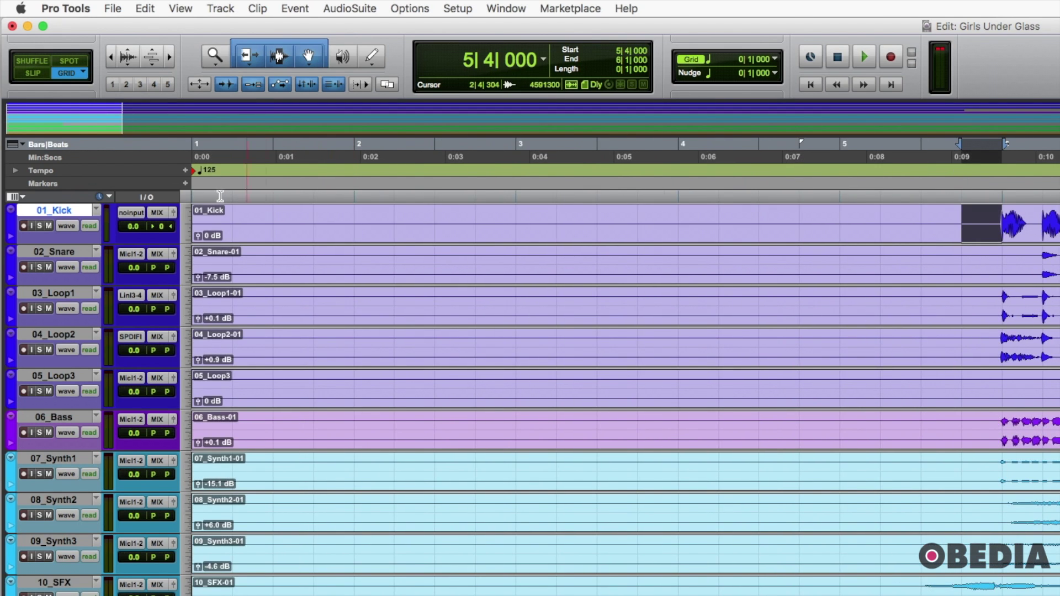
key("ctrl+bracketleft")
key("ctrl+bracketleft")
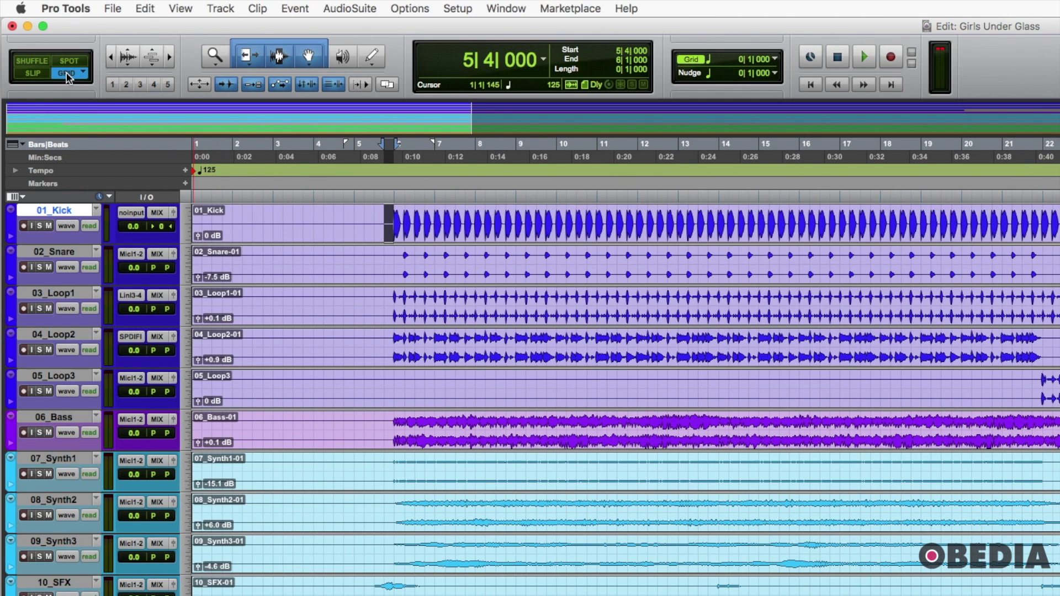
- Switch from Grid to Slip, stretch the selection onto 02_Snare to 7|2|831, return to Grid, then choose Spot
left_click(699, 60)
left_click(62, 74)
left_click(36, 75)
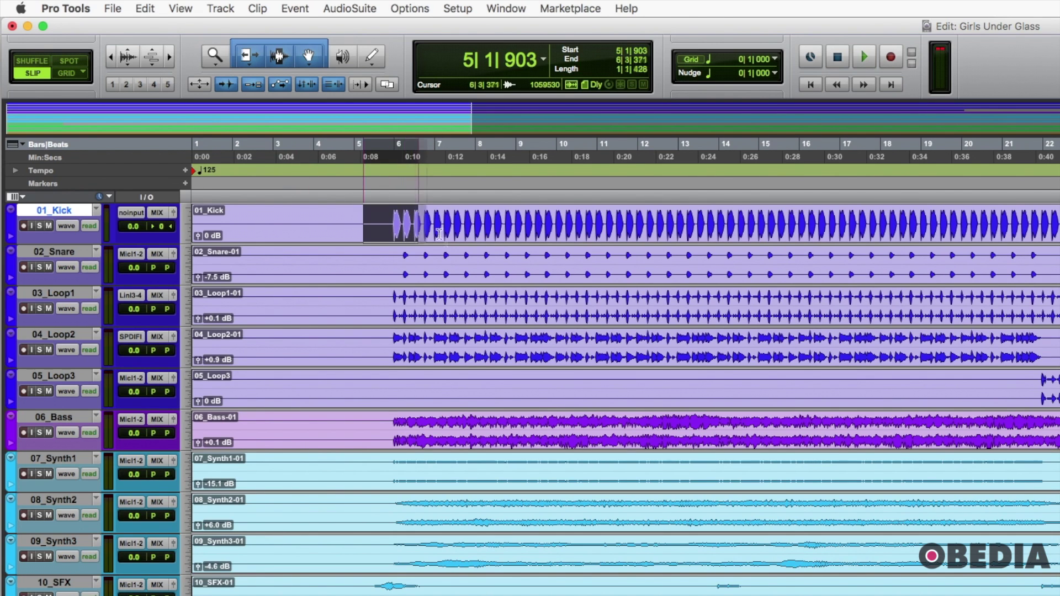
left_click_drag(439, 235, 453, 265)
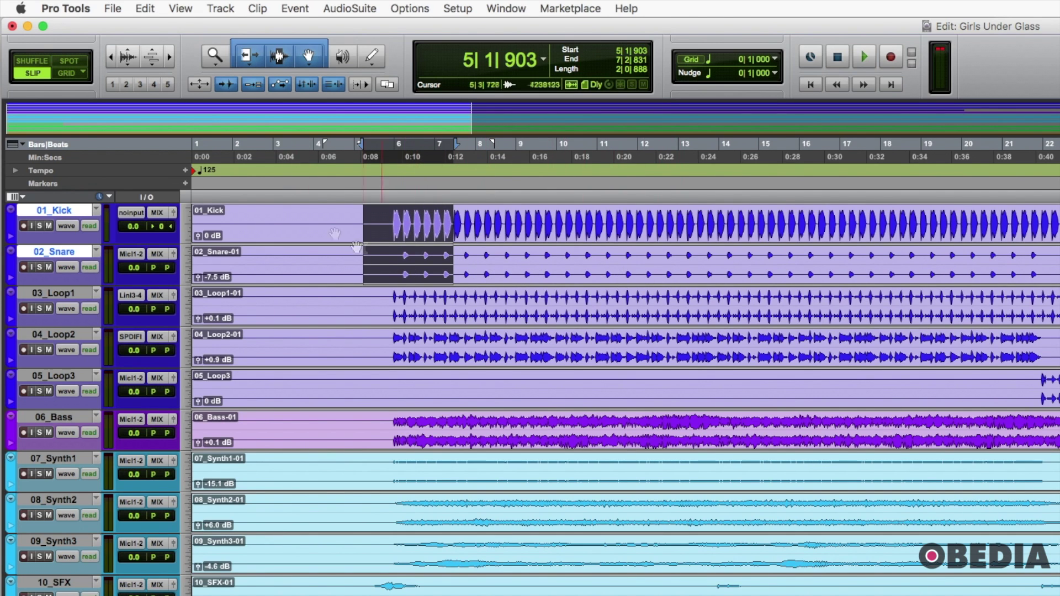
left_click(68, 73)
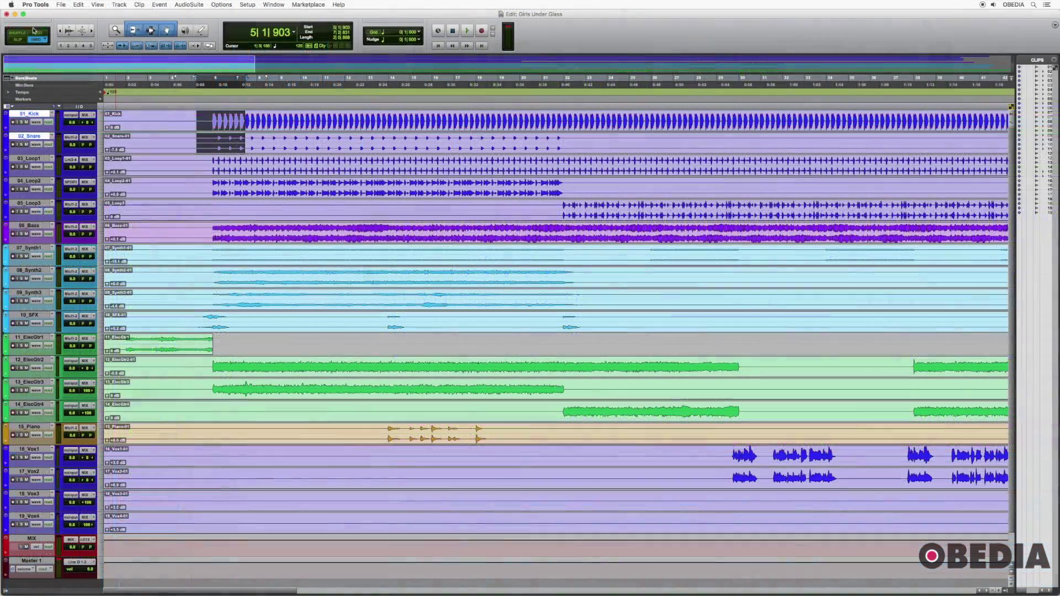
left_click(69, 62)
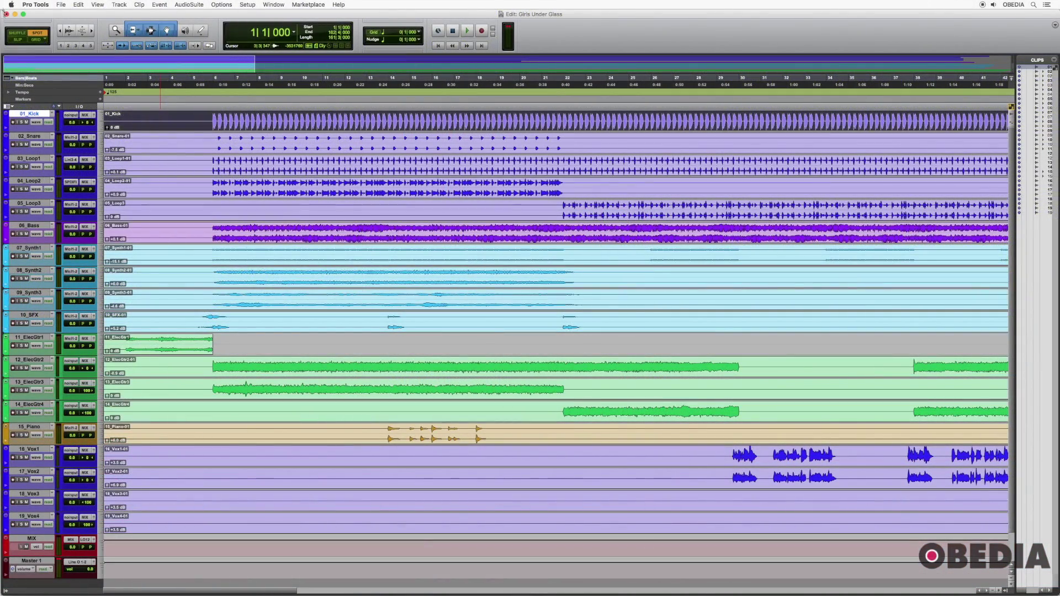
- In Grid mode, delete bar 6–7 from the 01_Kick clip and undo it
left_click(36, 40)
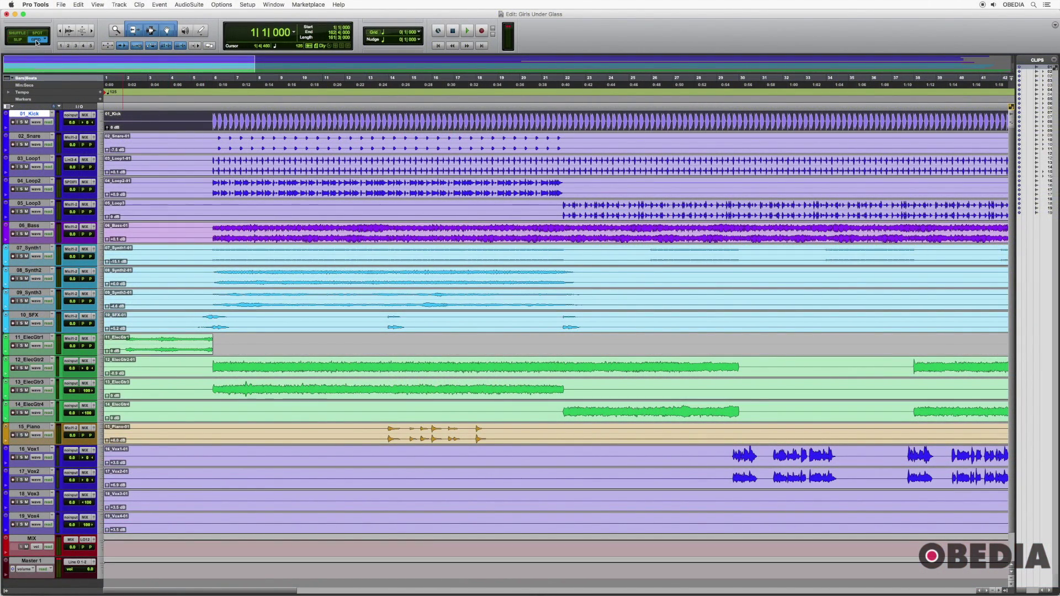
left_click(369, 33)
left_click_drag(214, 119, 235, 119)
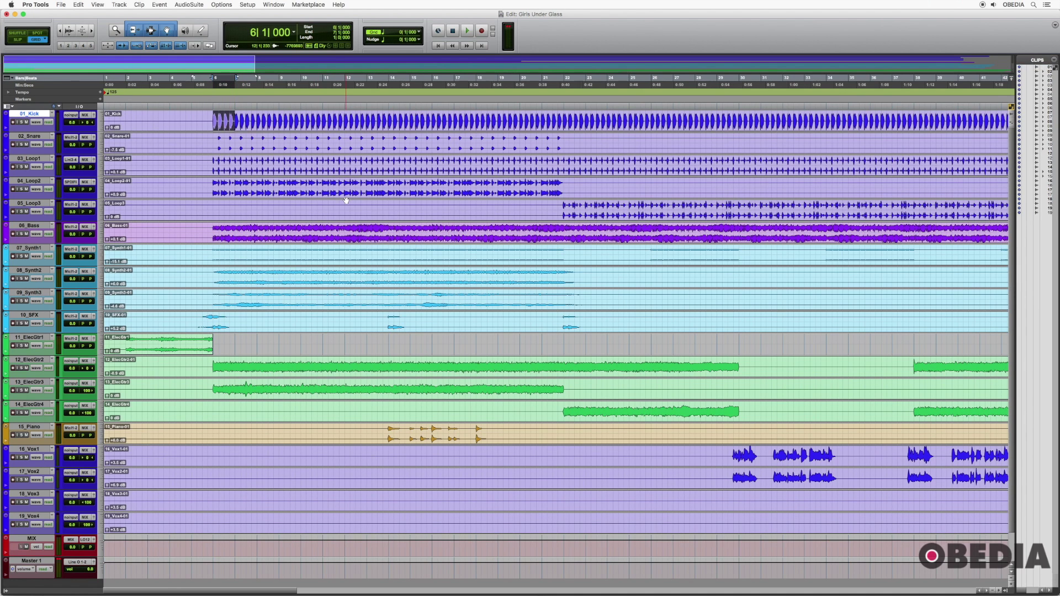
key("Delete")
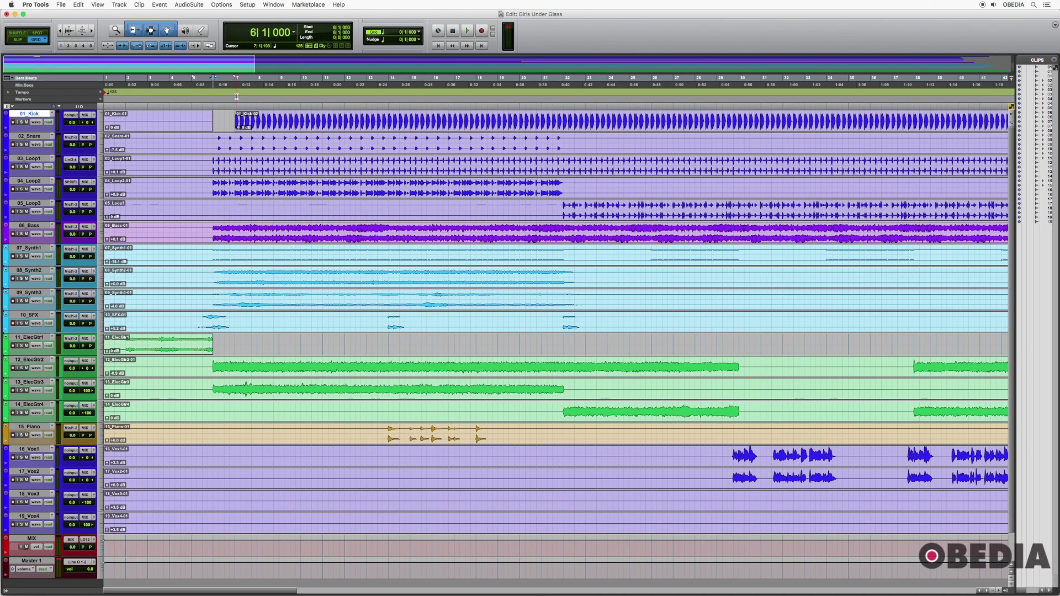
key("super+z")
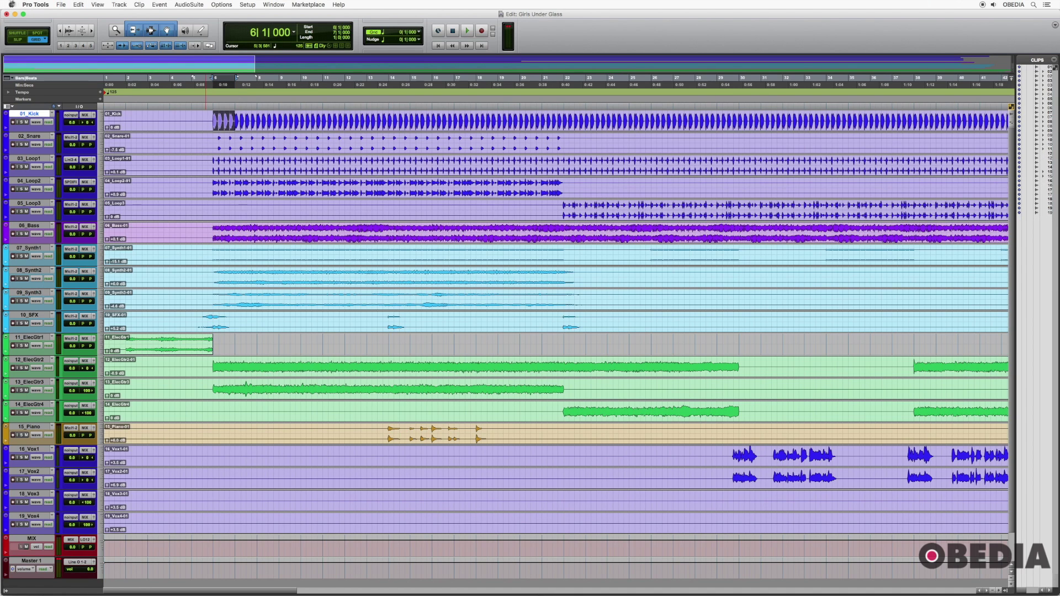
- In Shuffle mode, delete the same Kick bar so later audio closes the gap, then undo
left_click(21, 34)
key("Delete")
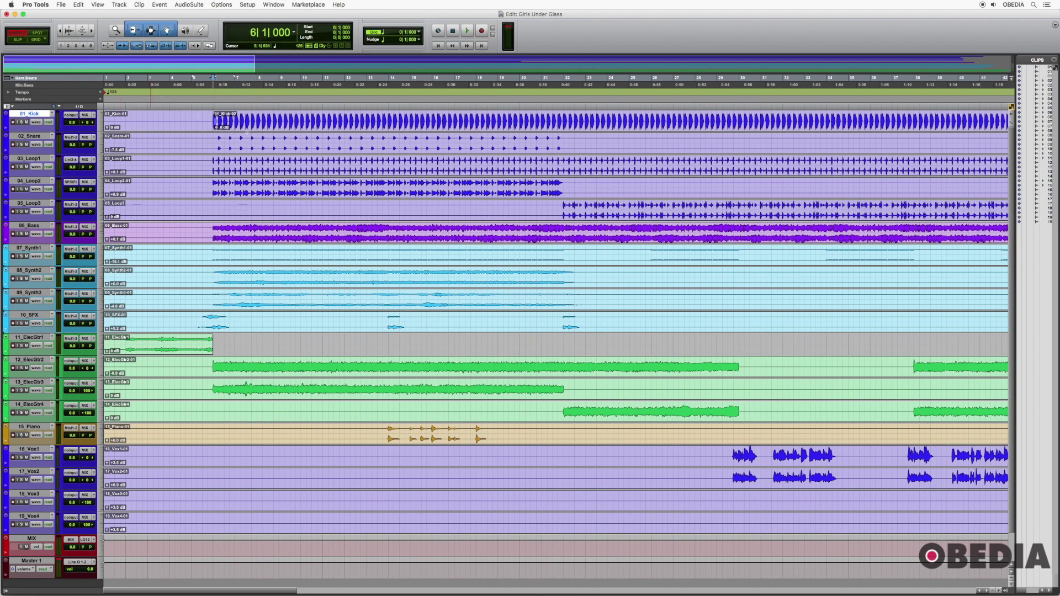
left_click(273, 126)
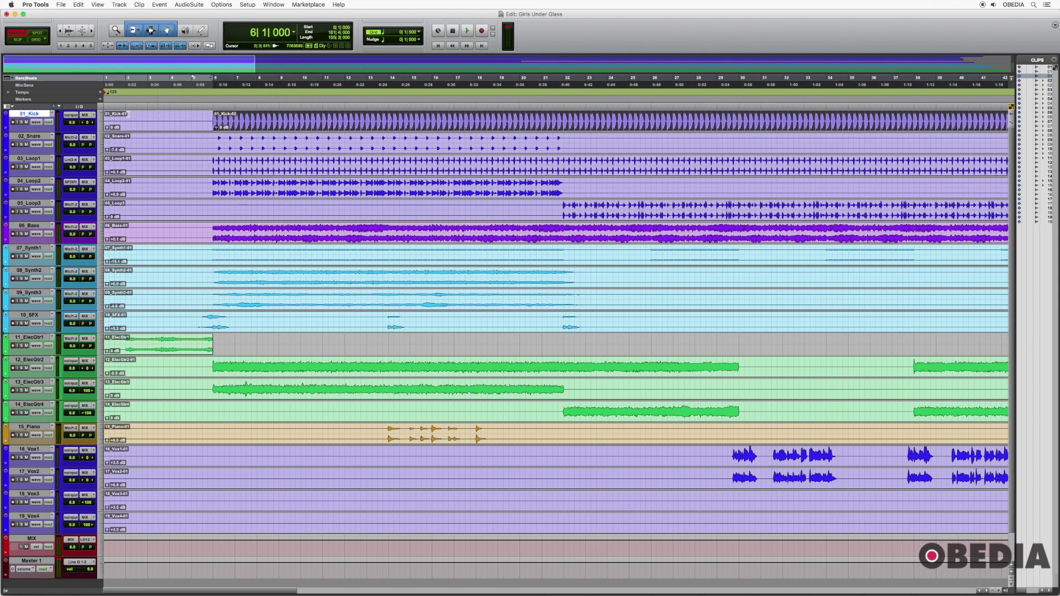
key("super+z")
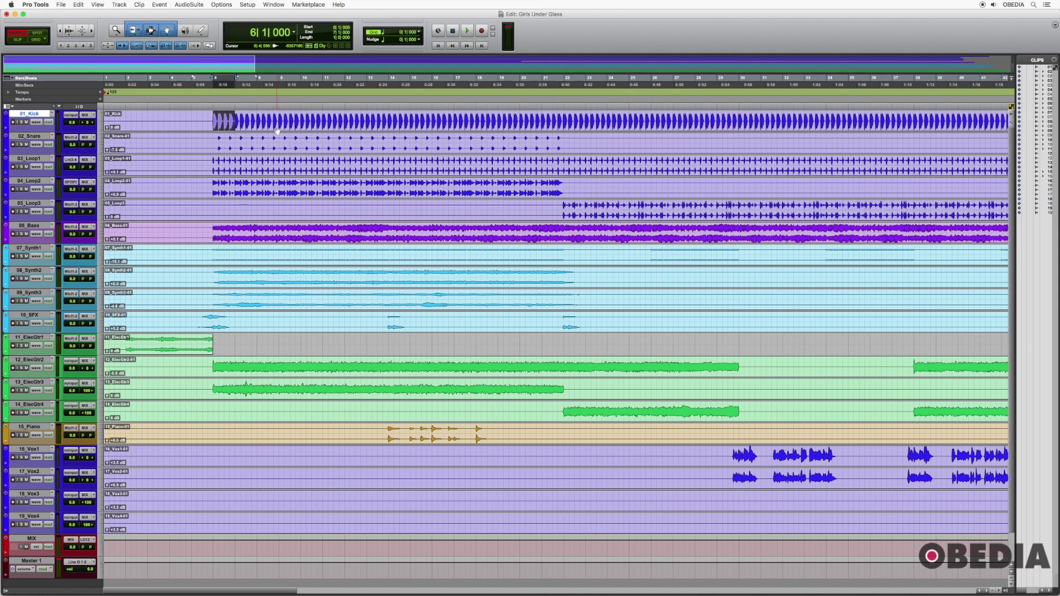
- Zoom out, split the Kick clip at bar 6, then undo, redo, and undo the split again
key("super+bracketleft")
key("super+bracketleft")
key("super+bracketleft")
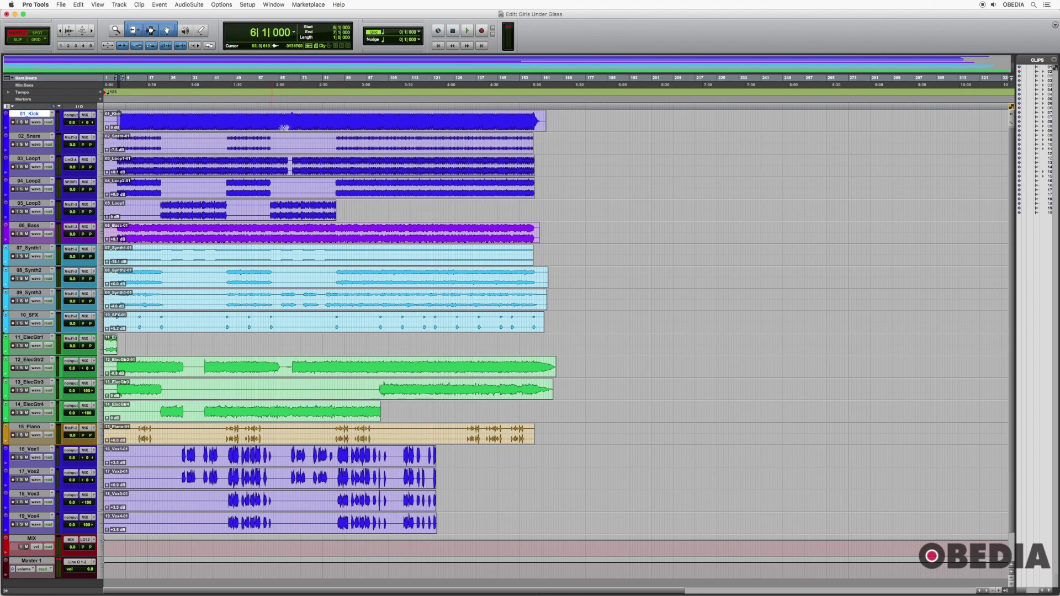
left_click(532, 126, "shift")
key("super+e")
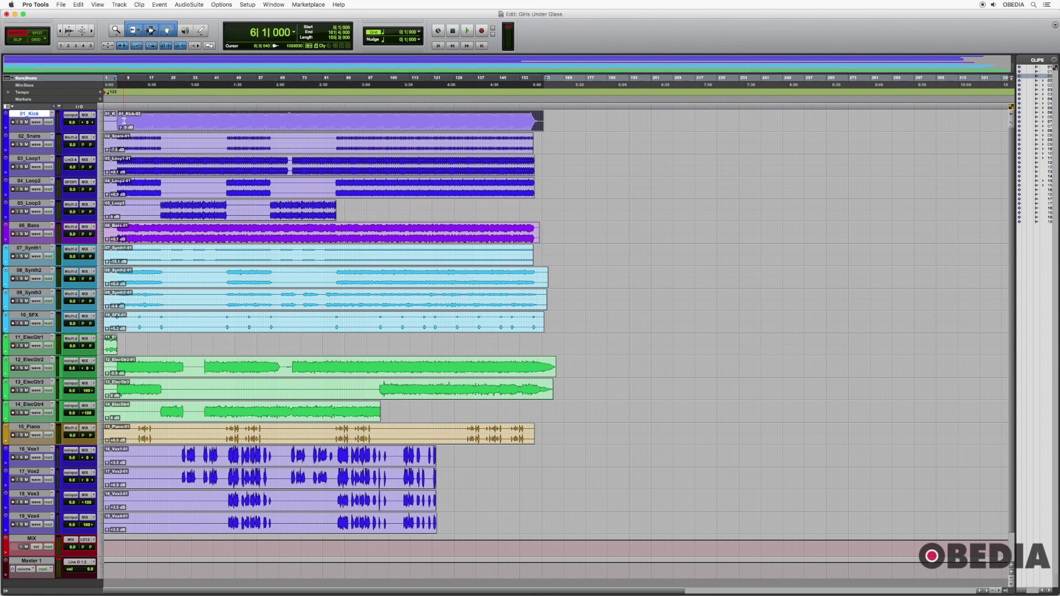
key("super+z")
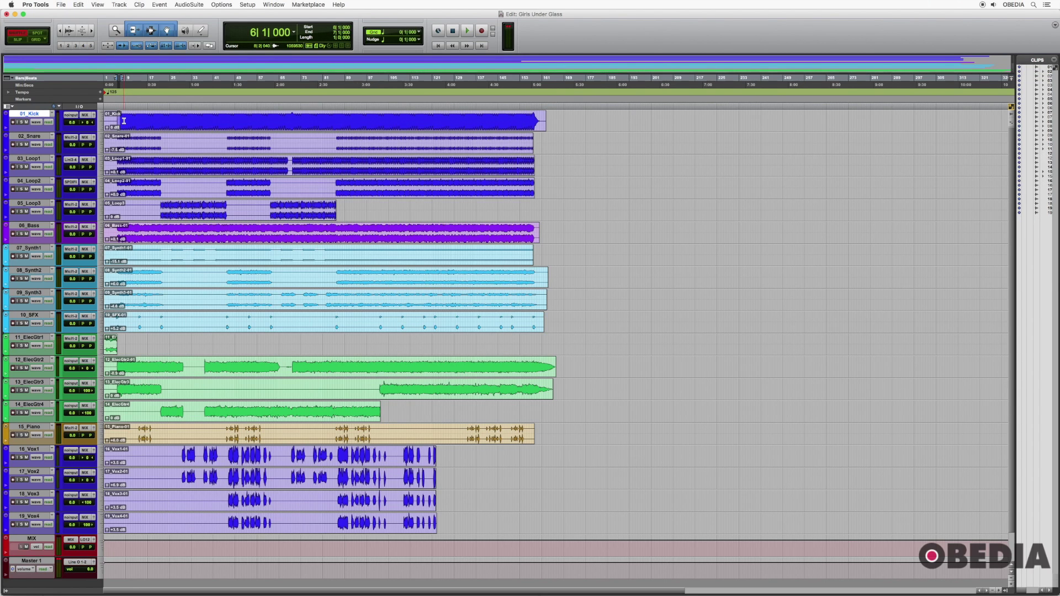
key("super+shift+z")
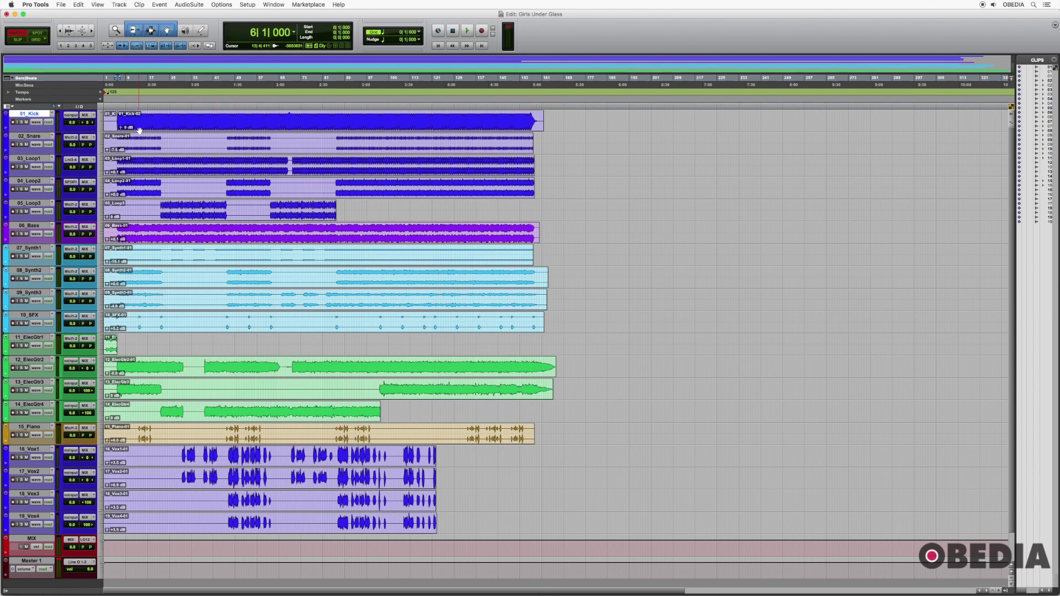
key("super+z")
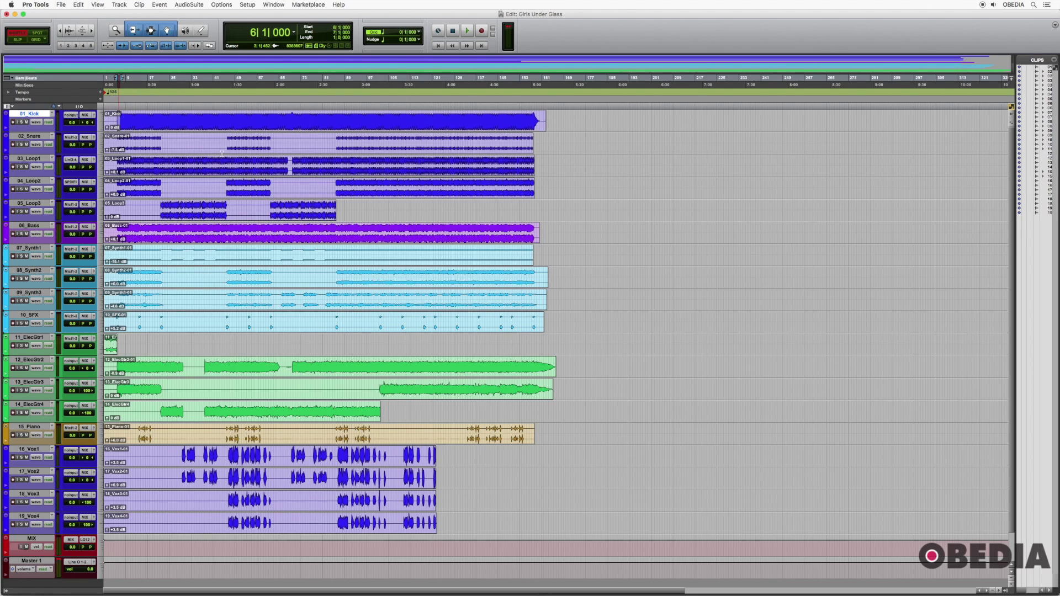
- Zoom to bars 1–11, return to Grid mode, collapse the selection to bar 6, and zoom out
left_click(69, 46)
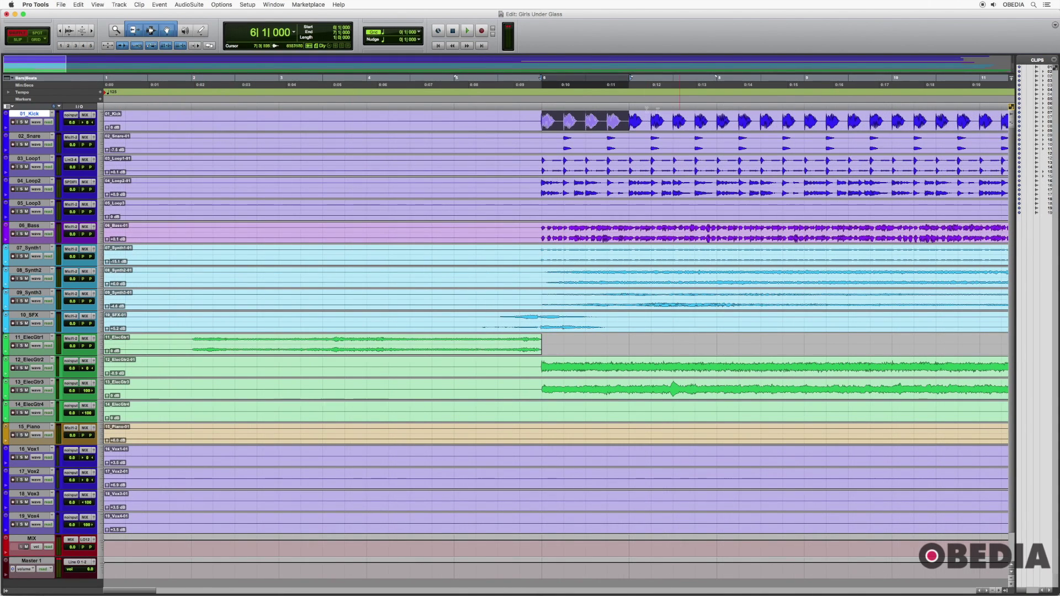
left_click(36, 40)
left_click(545, 114)
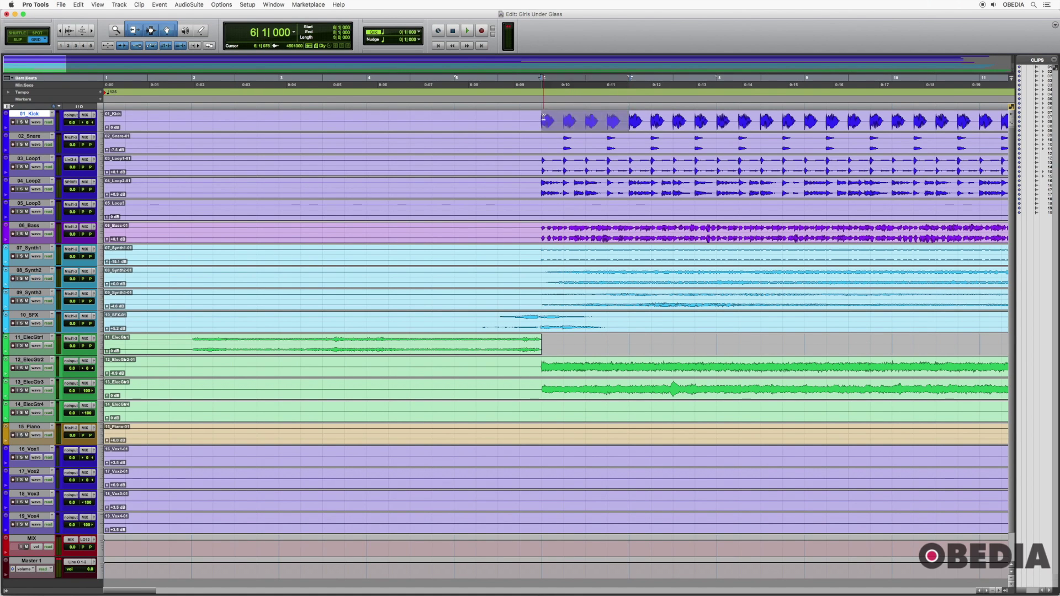
key("super+bracketleft")
key("super+bracketleft")
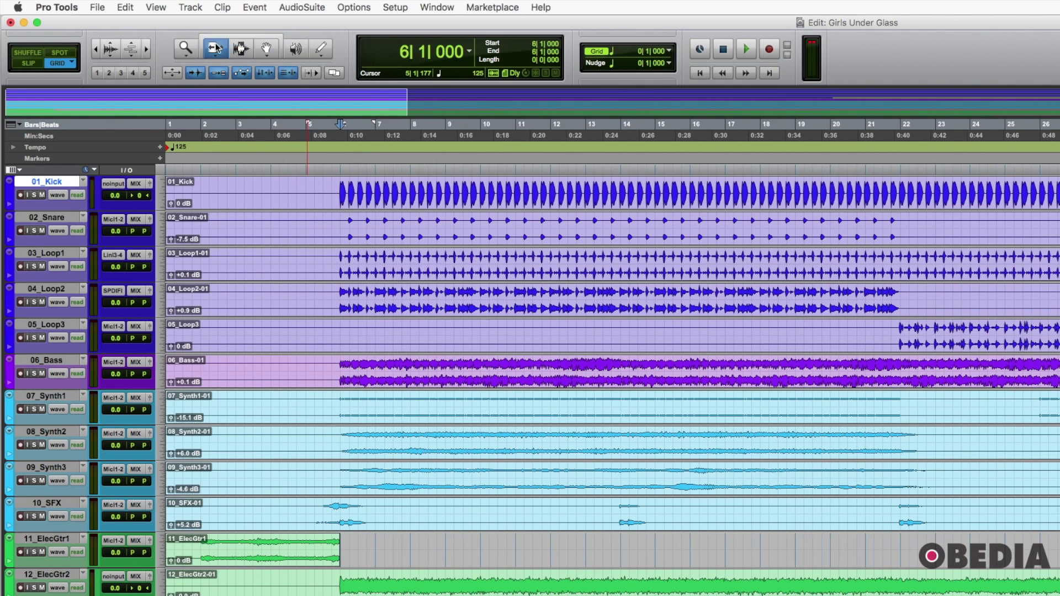
- Cycle through the Grabber, Scrubber, Pencil, Trim and Selector tools, ending on the Grabber
left_click(266, 49)
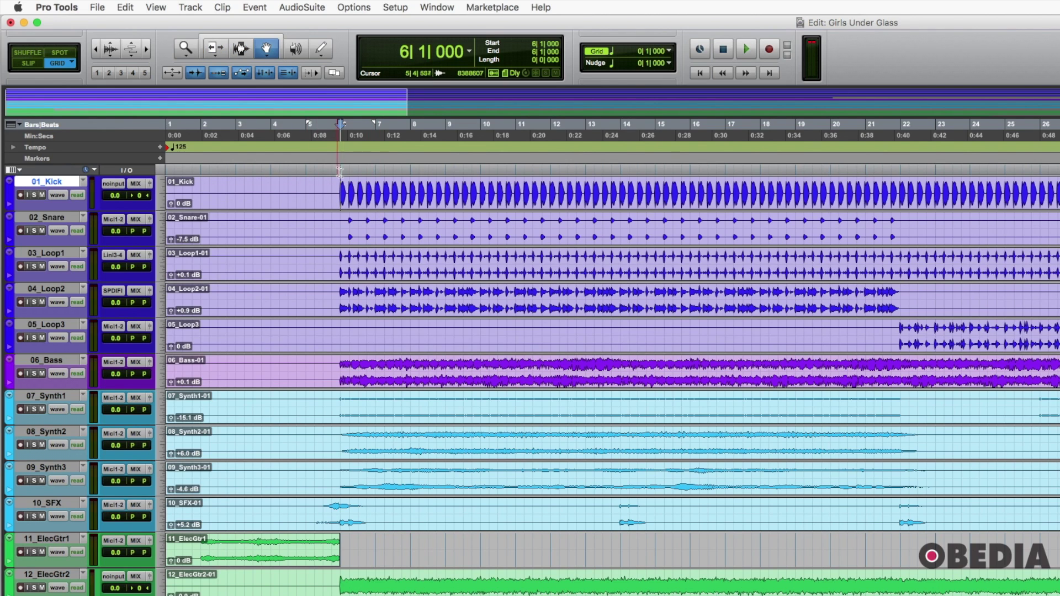
left_click(296, 49)
left_click(321, 48)
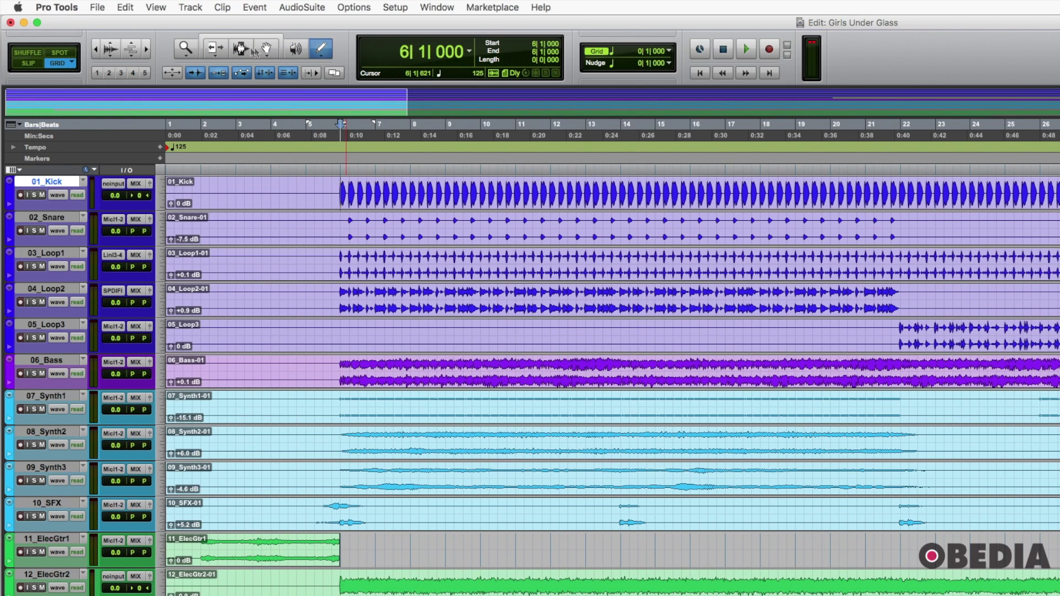
left_click(225, 48)
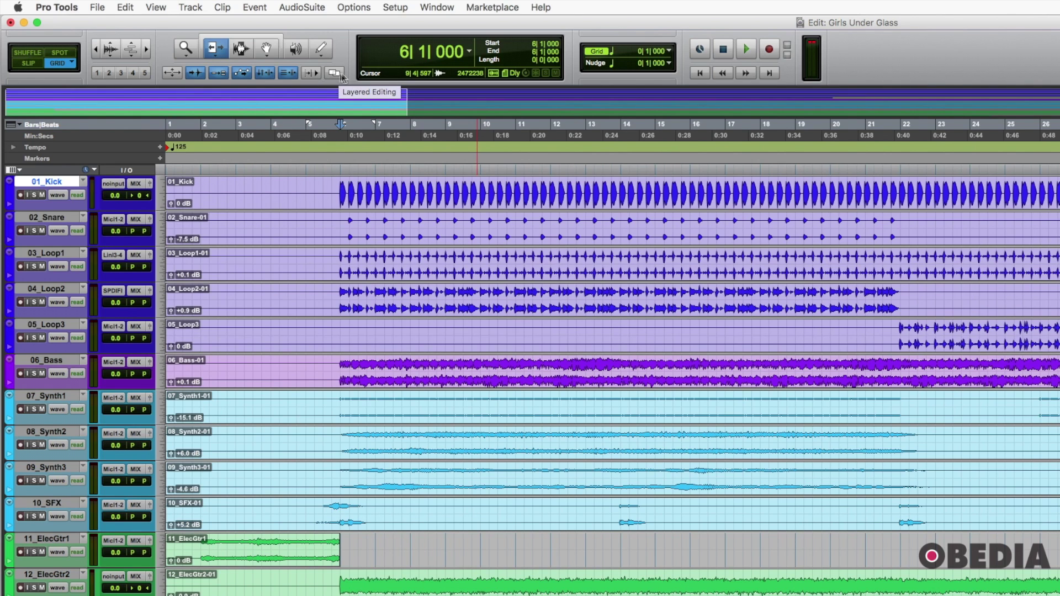
left_click(240, 48)
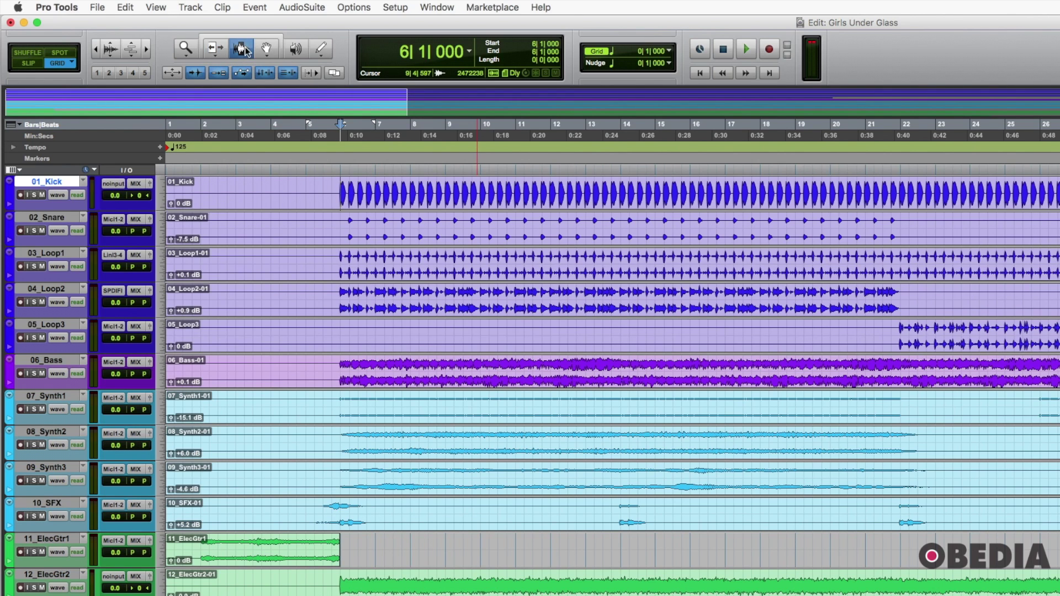
left_click(266, 48)
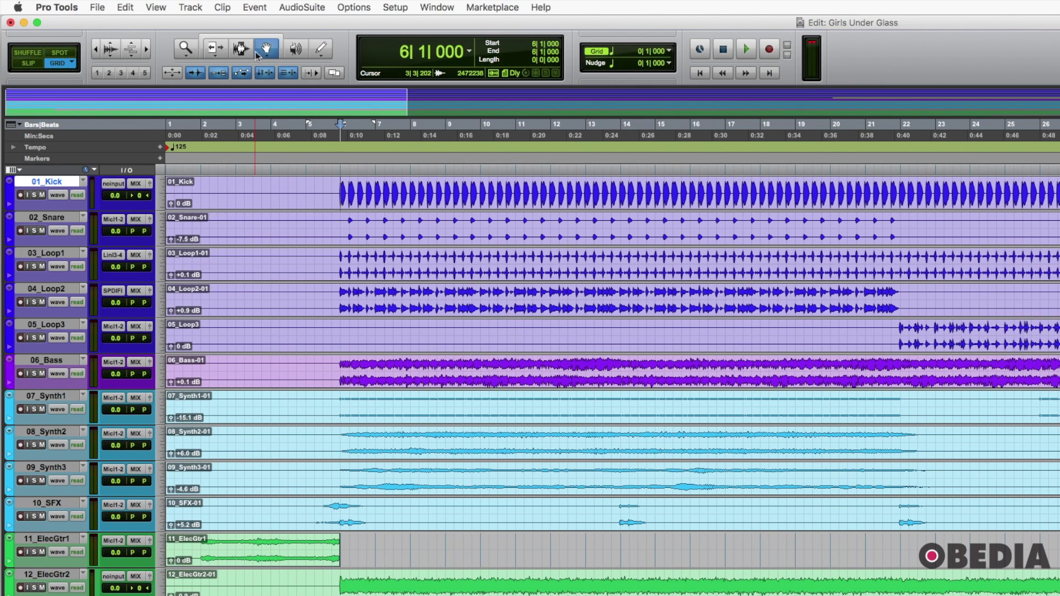
- Select the whole 01_Kick clip, then range-select bars 5|2 to 7|1 with the Selector
left_click(406, 204)
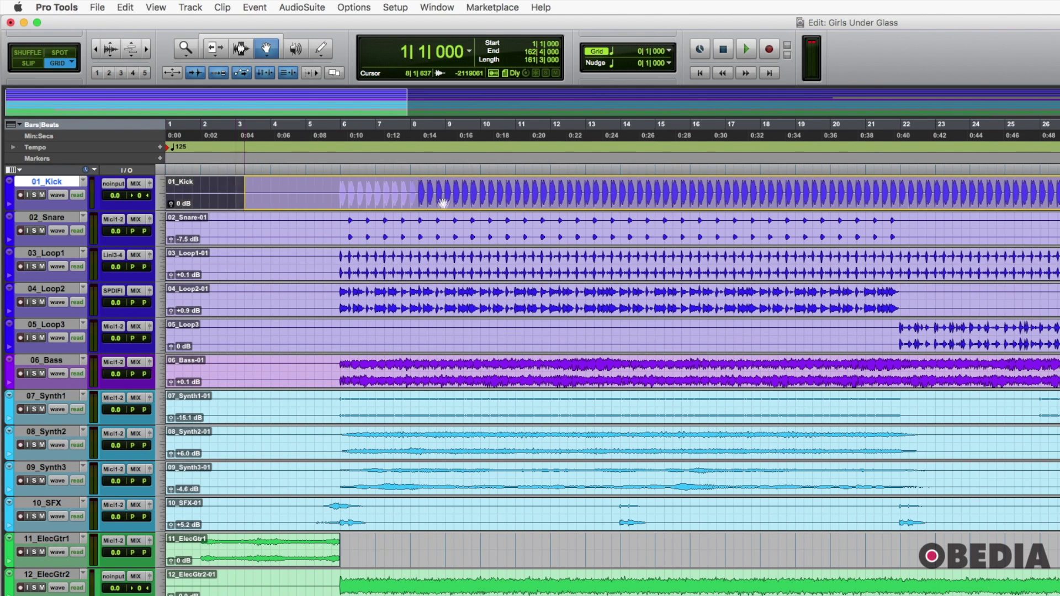
left_click(241, 48)
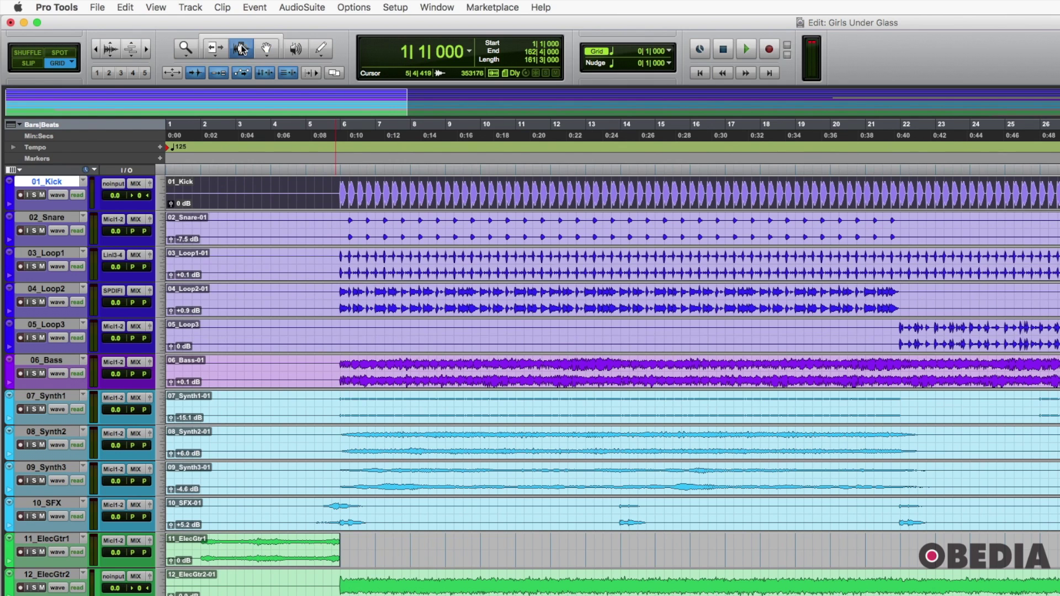
left_click_drag(318, 193, 378, 193)
left_click(332, 194)
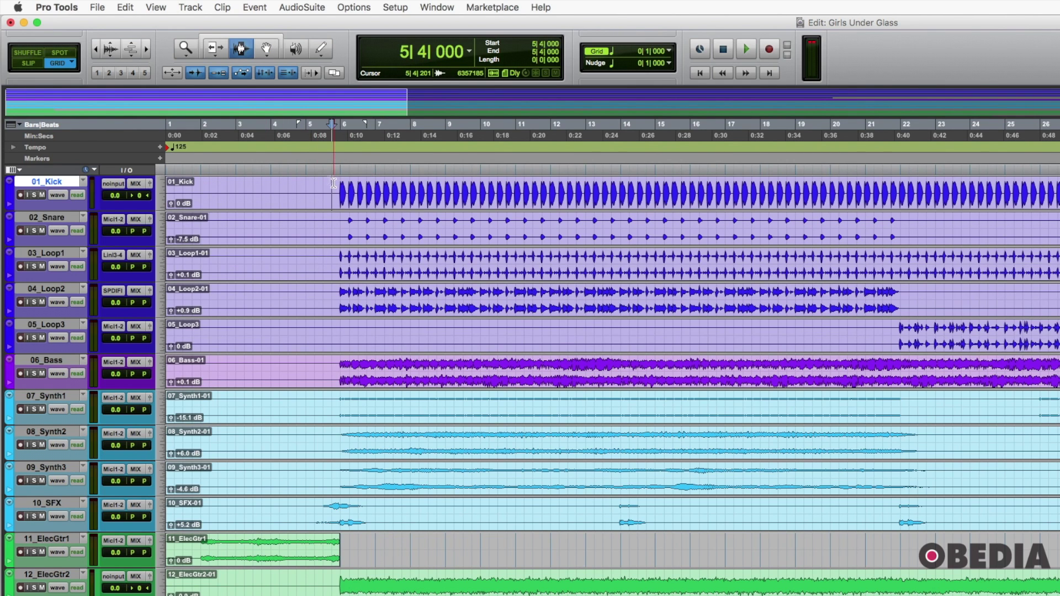
- Enable the Smart Tool, select bars 6–7 and the whole 01_Kick clip, then trim its start
left_click(244, 38)
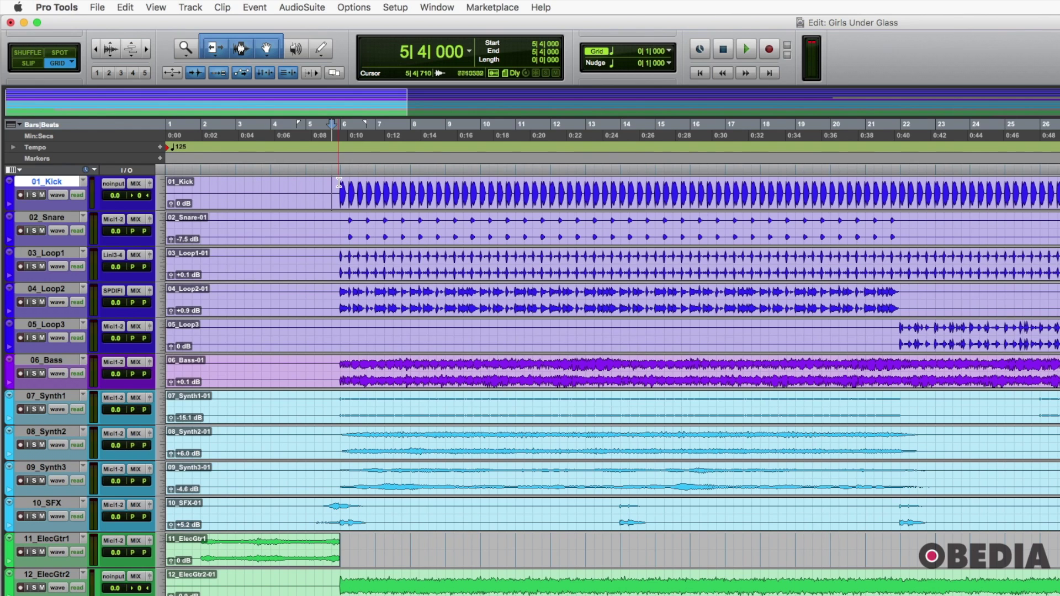
left_click_drag(339, 183, 379, 183)
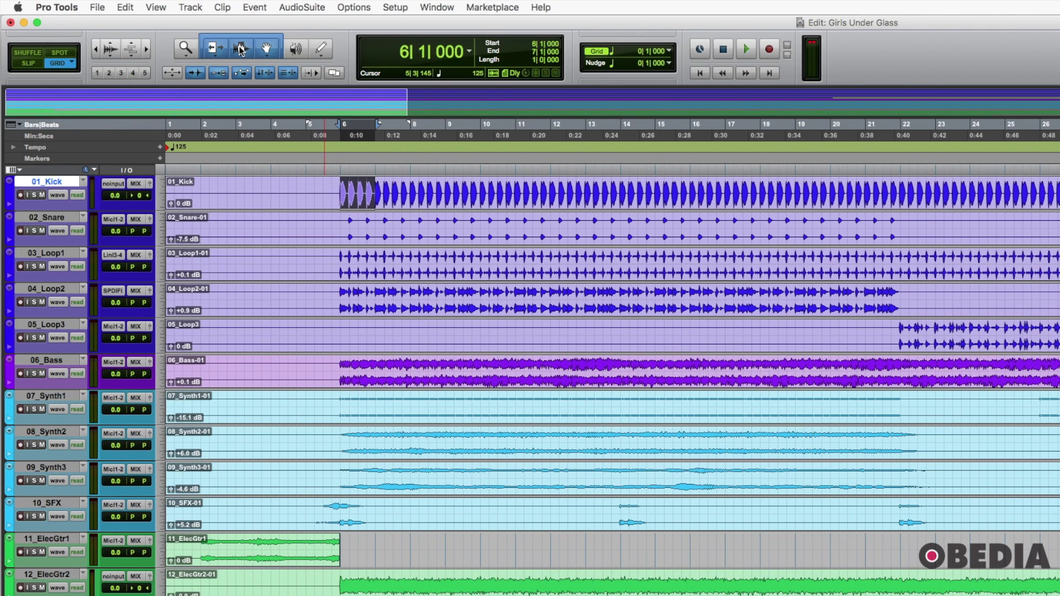
double_click(350, 202)
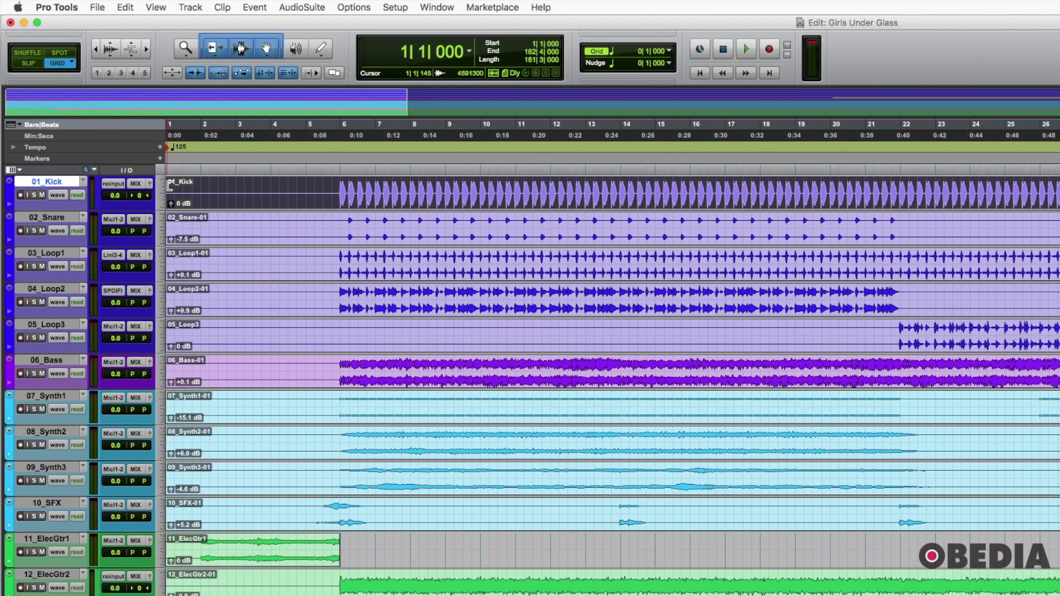
mouse_move(170, 187)
left_mouse_down()
mouse_move(323, 187)
mouse_move(167, 186)
left_mouse_up()
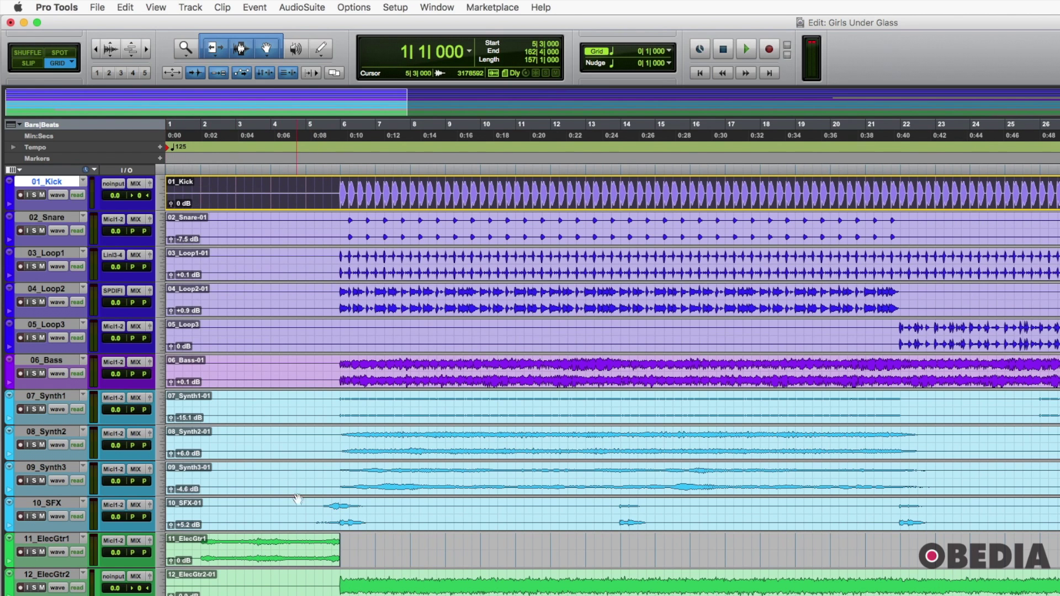
- Trim the end of 11_ElecGtr1 and draw fades at the 01_Kick start and 11_ElecGtr1 end
left_click(319, 555)
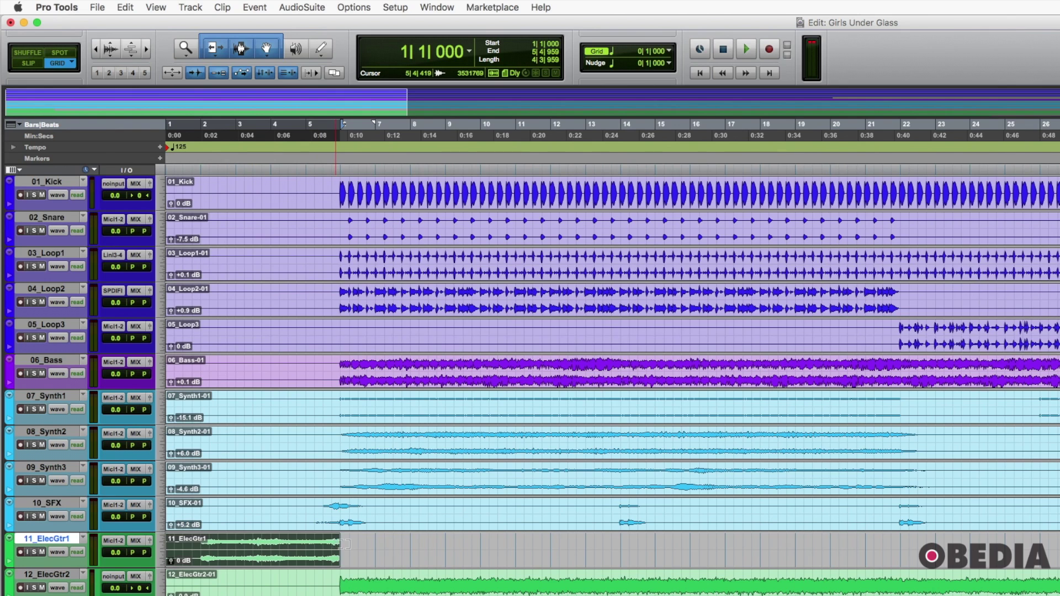
mouse_move(343, 544)
left_mouse_down()
mouse_move(391, 545)
mouse_move(292, 547)
mouse_move(335, 546)
left_mouse_up()
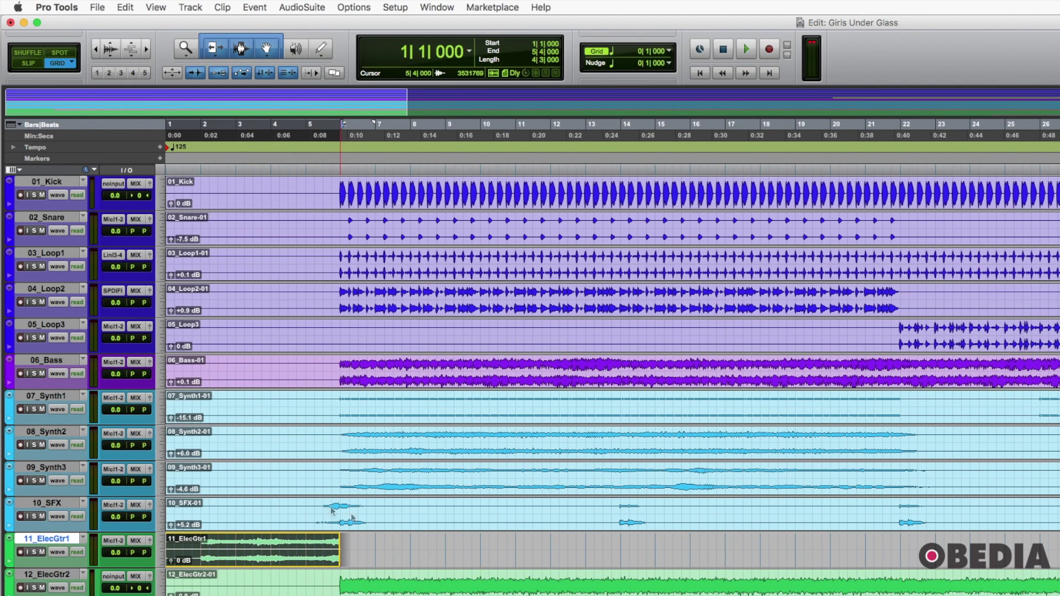
left_click(180, 188)
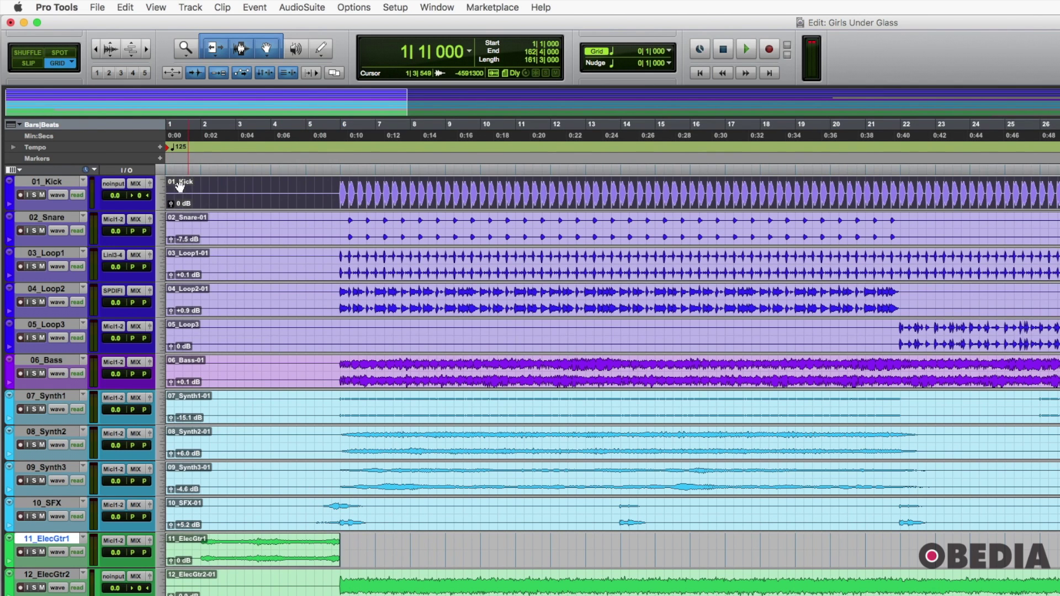
mouse_move(178, 186)
left_mouse_down()
mouse_move(221, 187)
mouse_move(161, 183)
left_mouse_up()
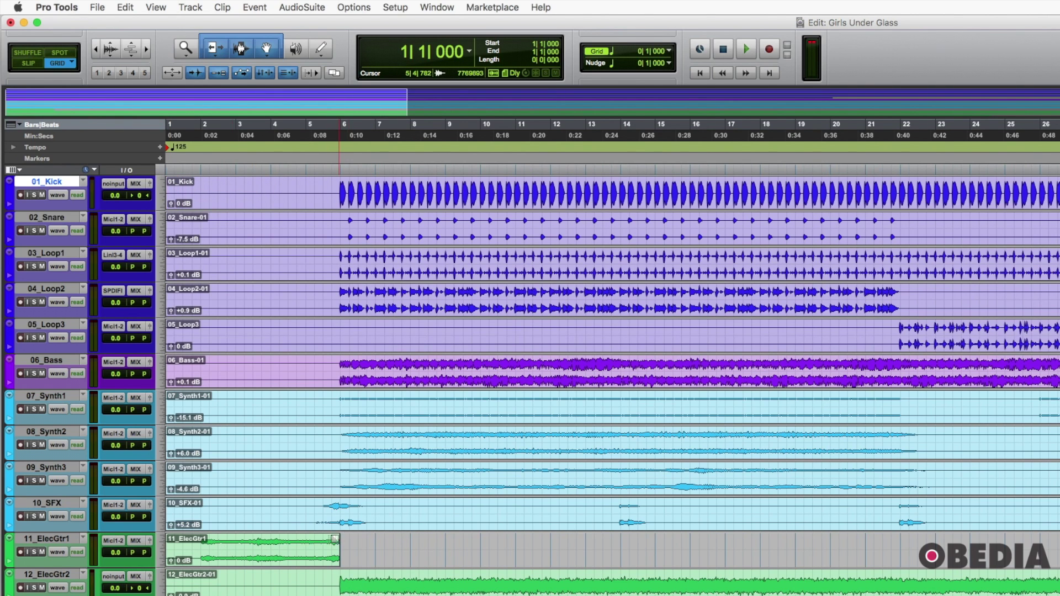
left_click_drag(338, 539, 383, 541)
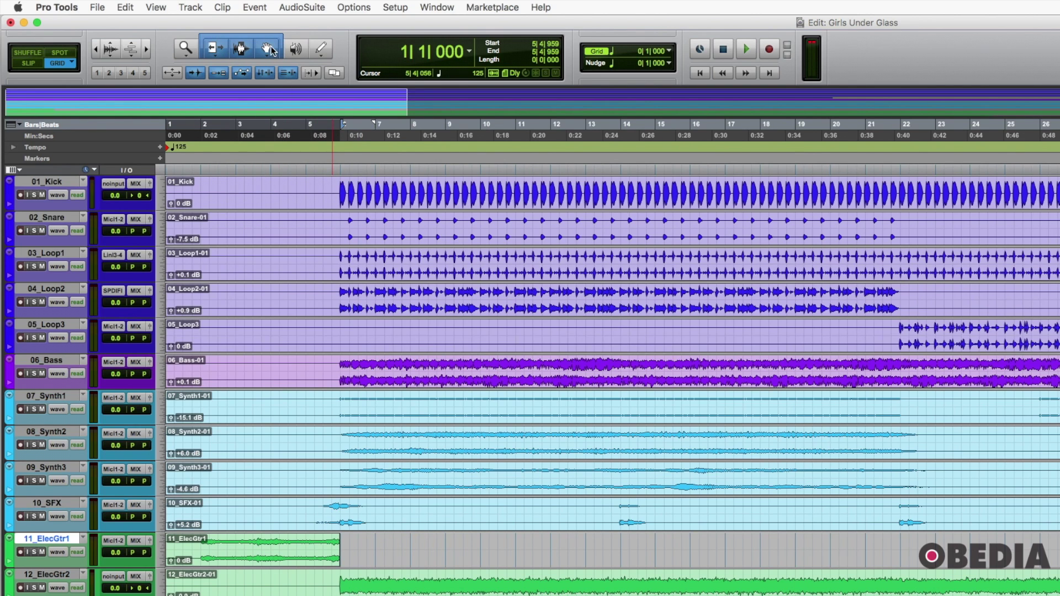
- Try the Selector and Trimmer, re-enable the Smart Tool, and select bar 6 to 6|4 on 01_Kick
left_click(233, 53)
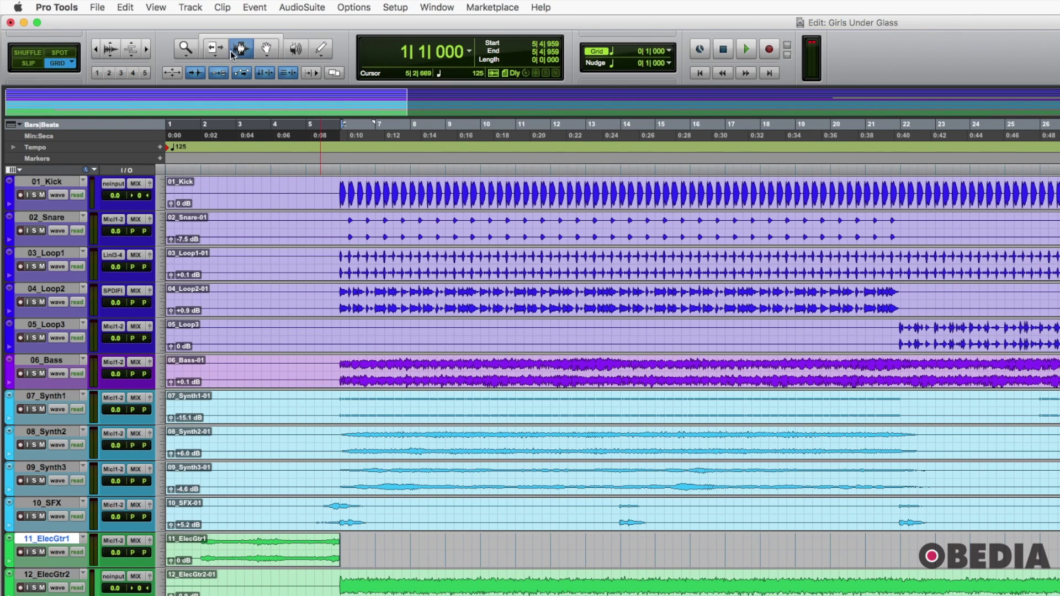
left_click(224, 42)
left_click(245, 39)
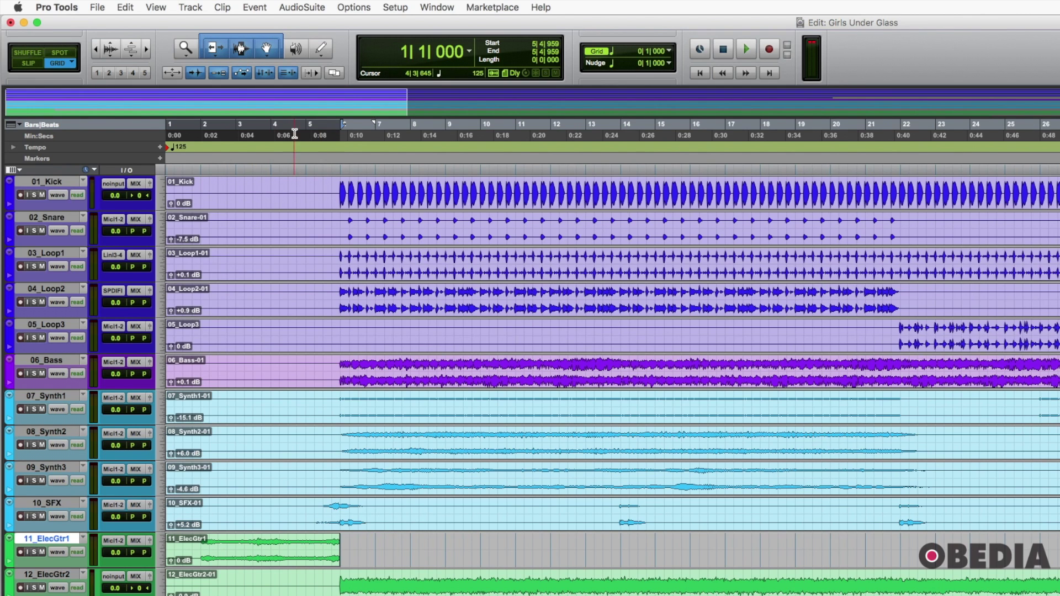
left_click_drag(341, 191, 366, 185)
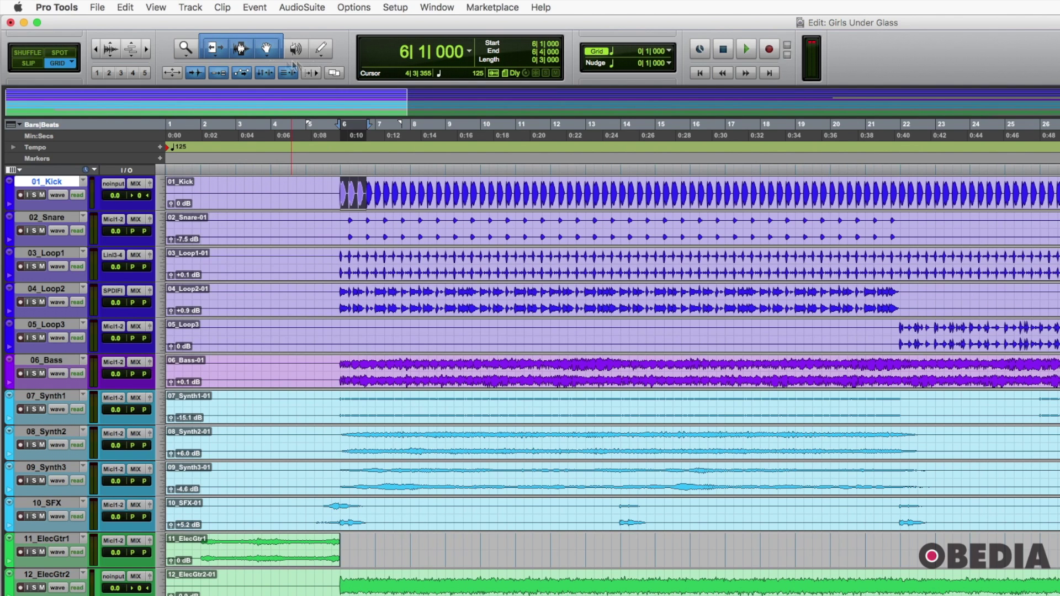
- Leave the insertion point at bar 6 on the Kick track and turn on Insertion Follows Playback
left_click(343, 186)
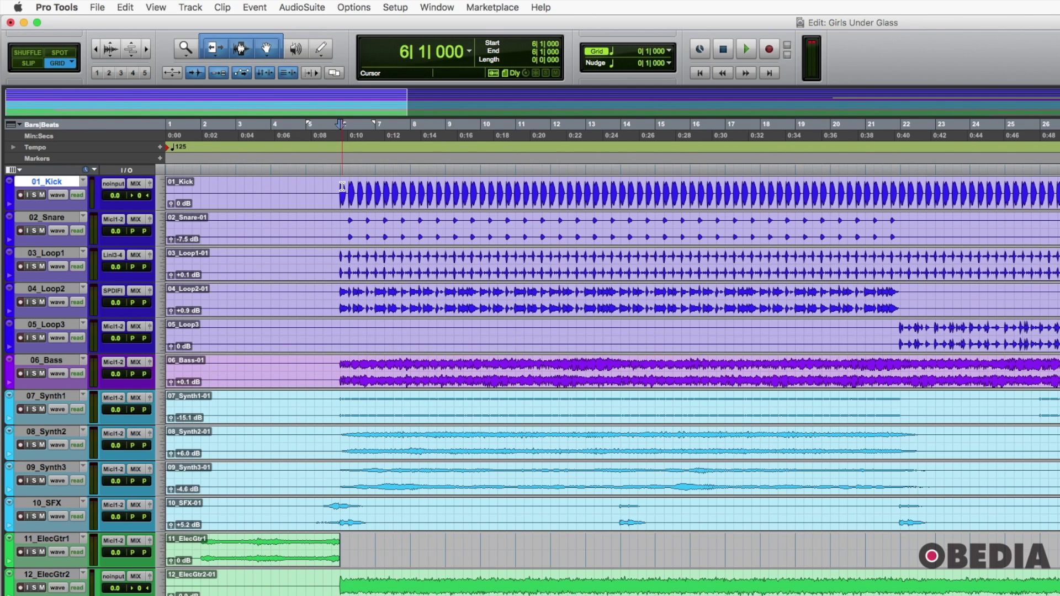
left_click(312, 73)
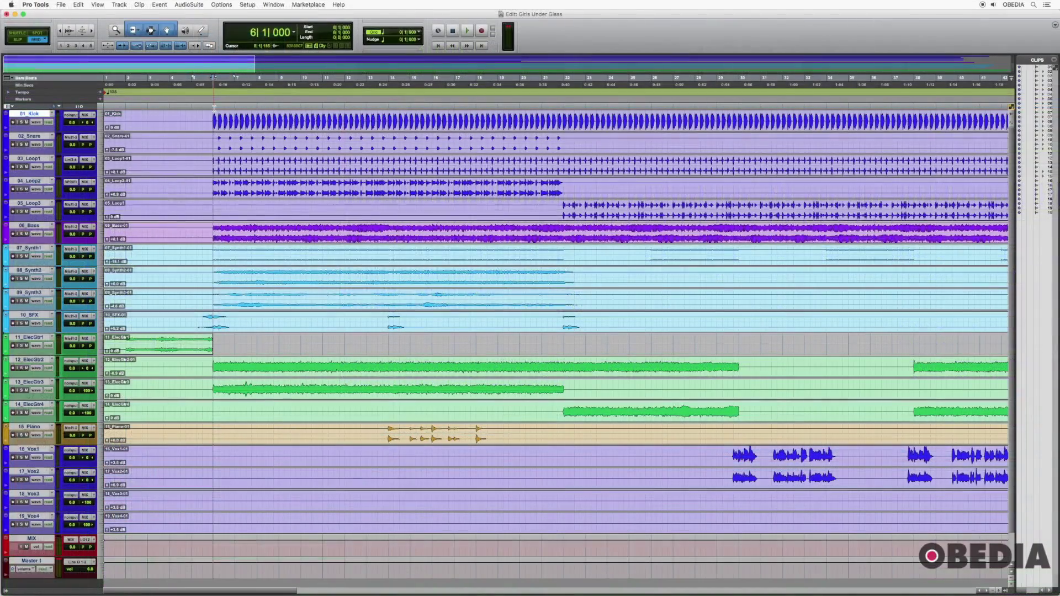
- Start and stop playback with the spacebar, including from the 16_Vox1 clip start
key("space")
key("space")
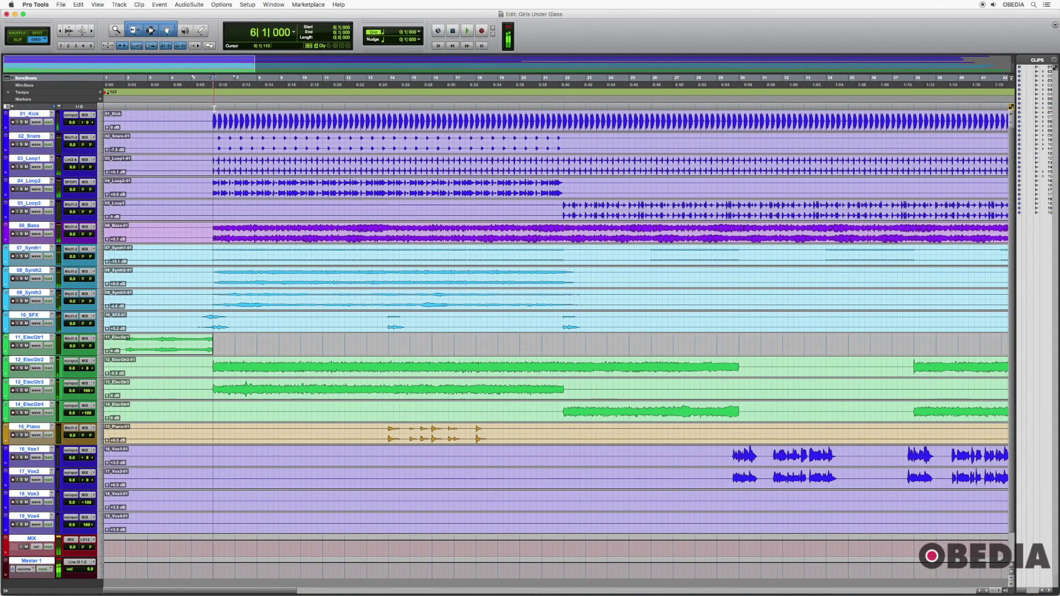
key("space")
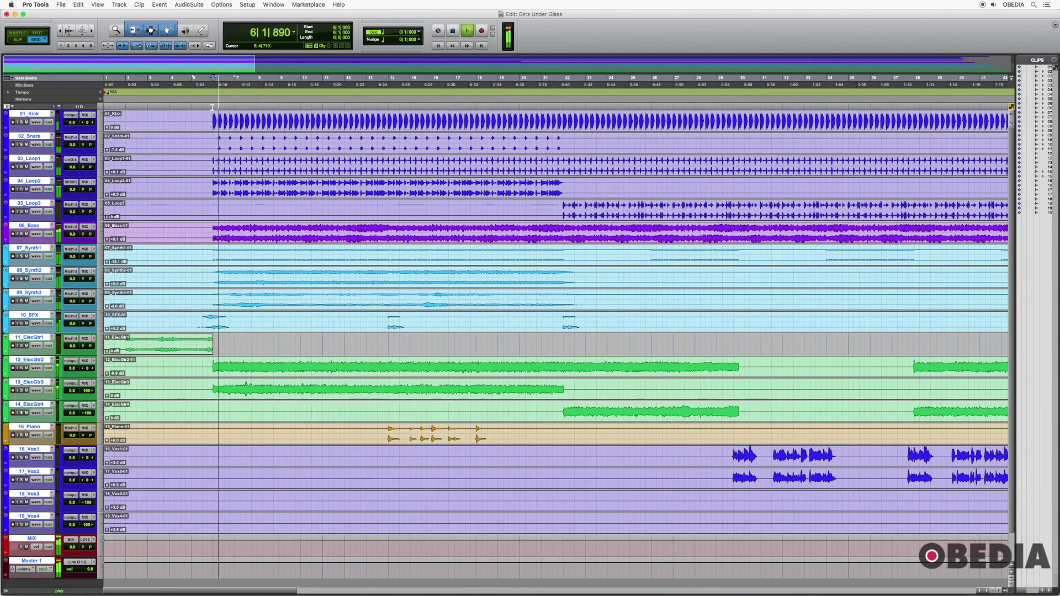
key("space")
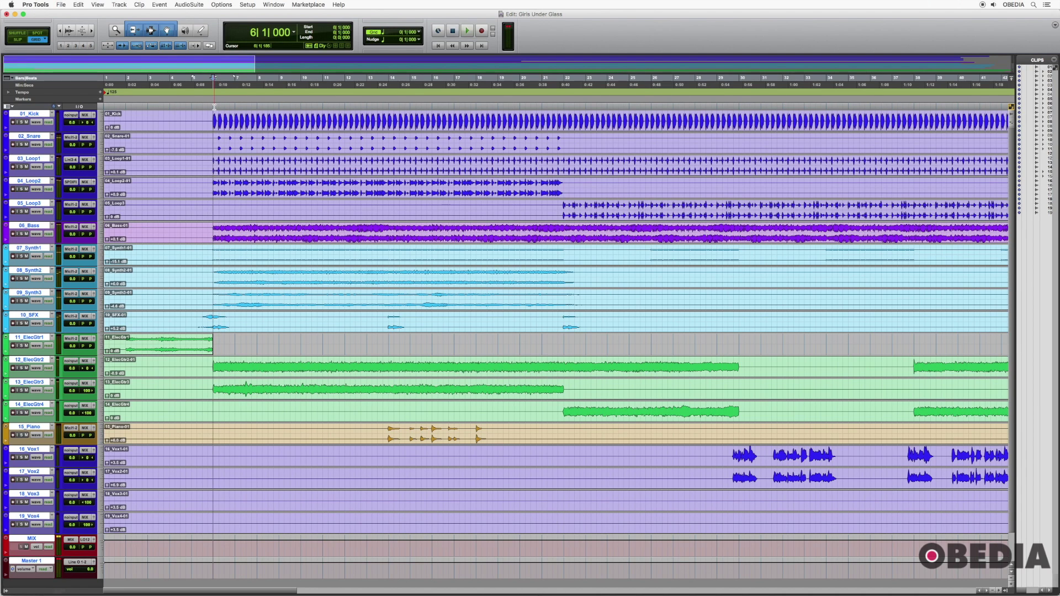
key("space")
key("space")
scroll(409, 377, "down", 1)
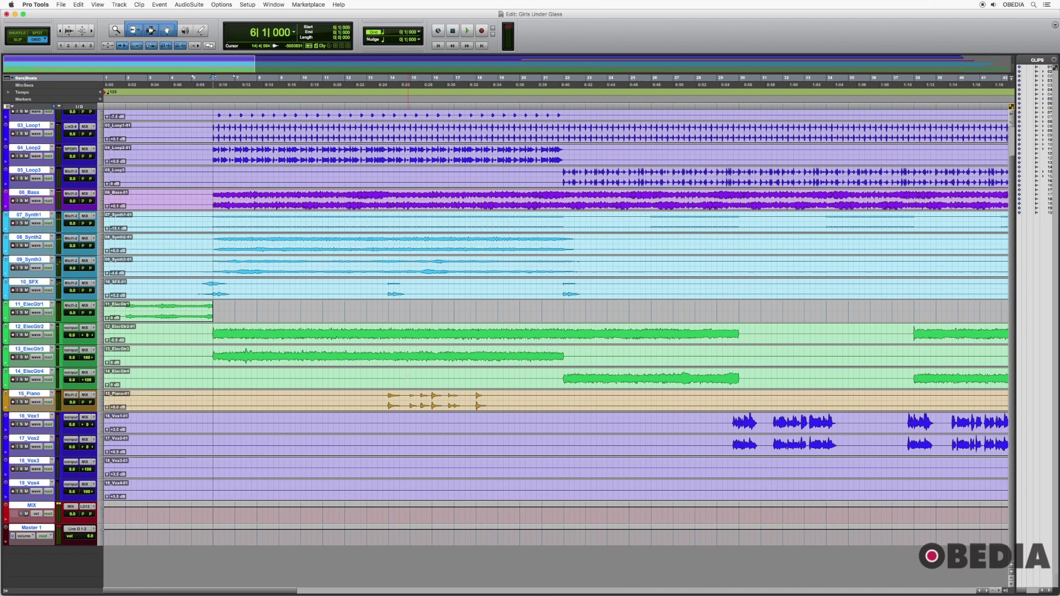
left_click(733, 418)
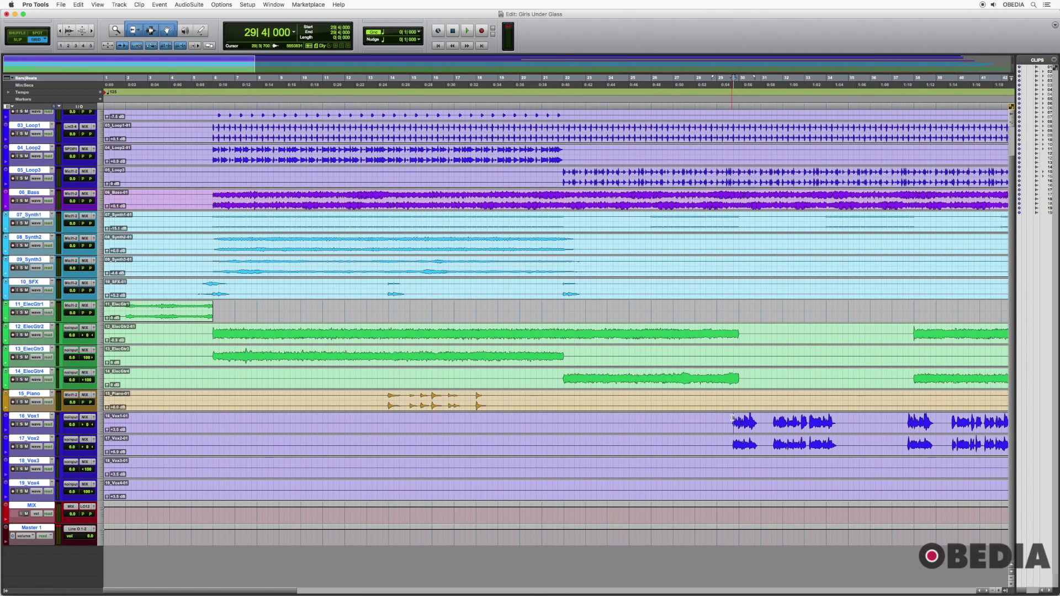
key("space")
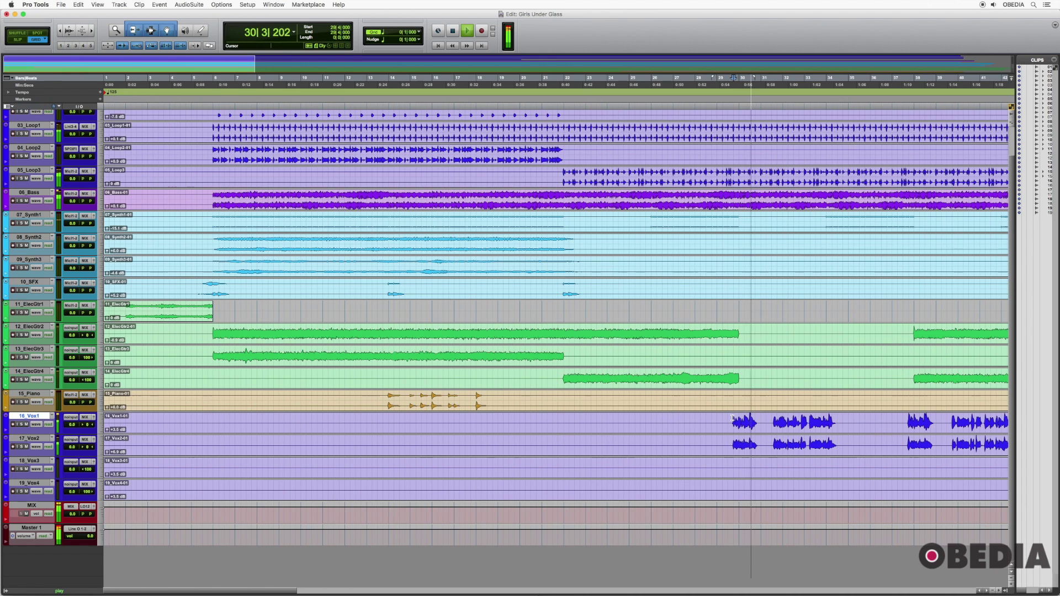
key("space")
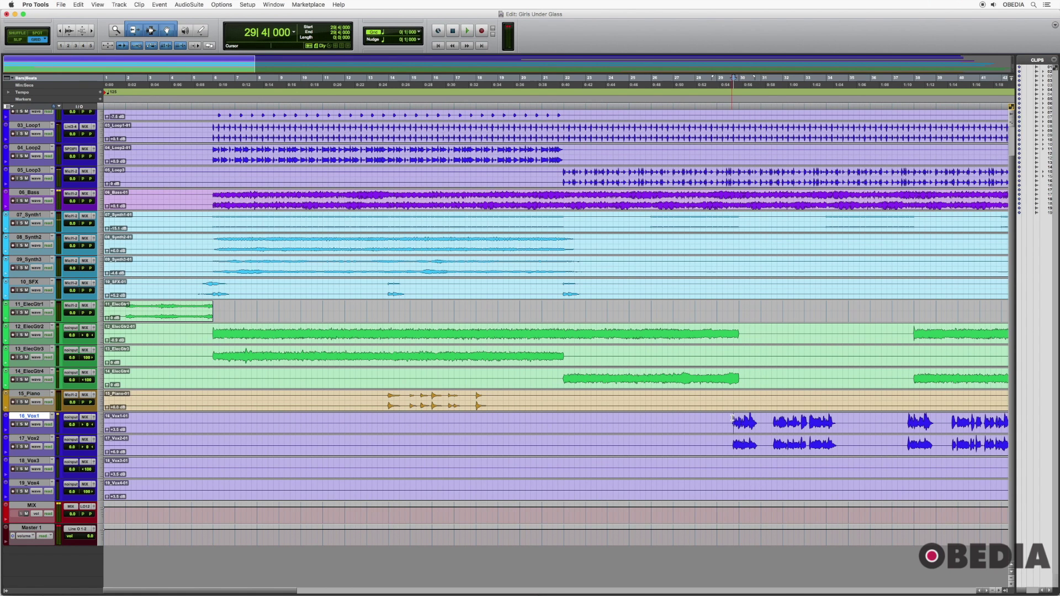
key("space")
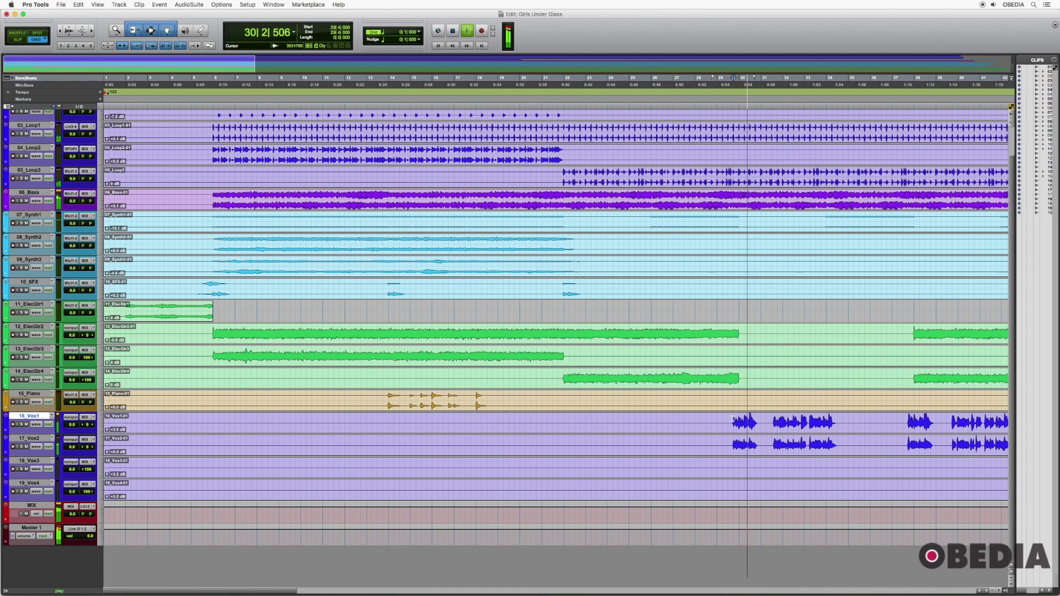
key("space")
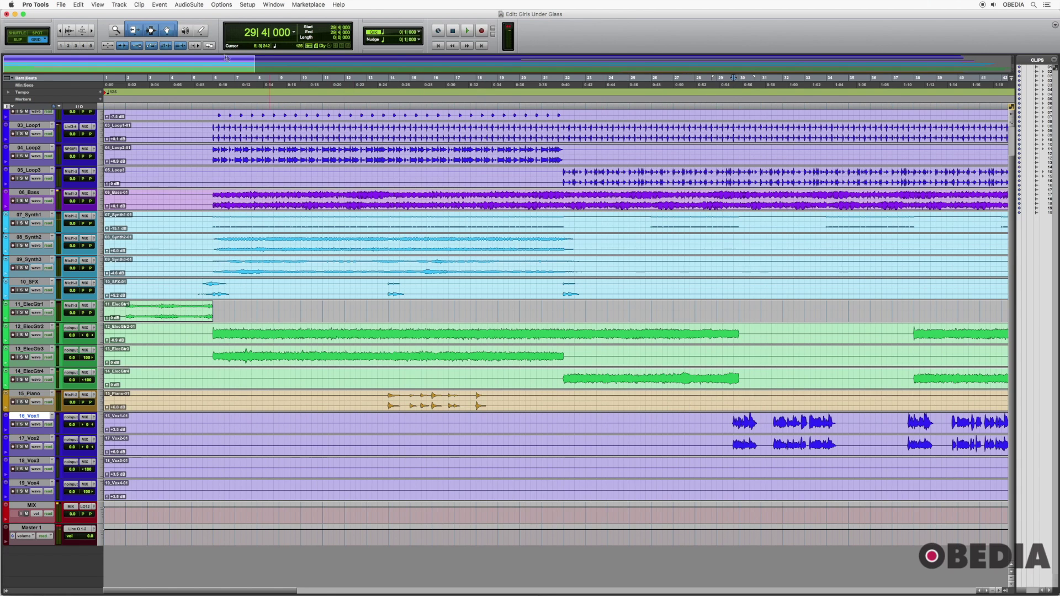
- Turn on Insertion Follows Playback and confirm playback resumes from where it stopped
left_click(195, 48)
key("space")
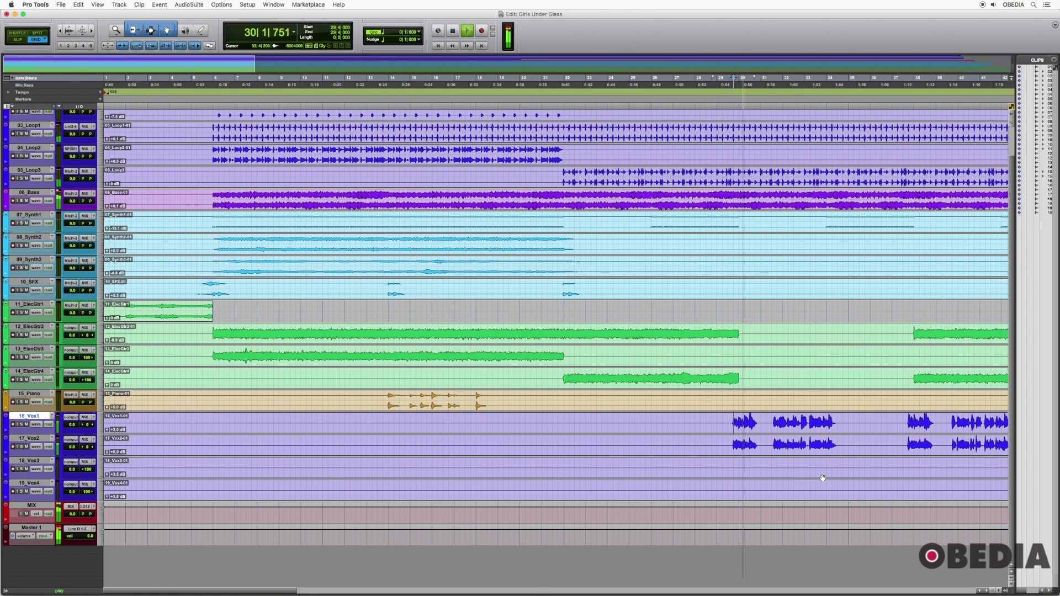
key("space")
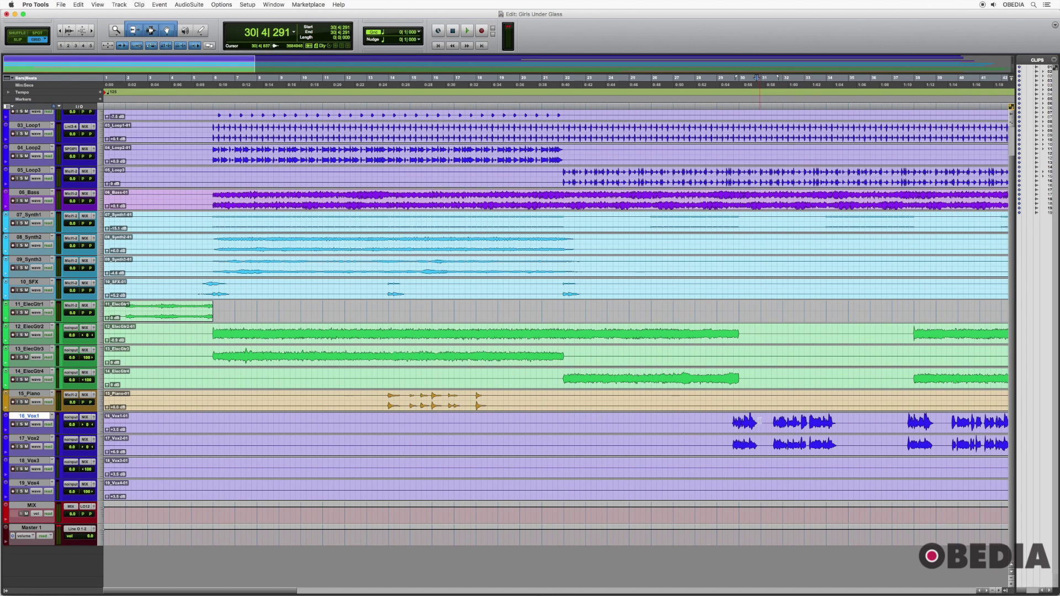
key("space")
- Play and stop twice from bar 30, leaving the insertion point at 31|2|005
left_click(739, 105)
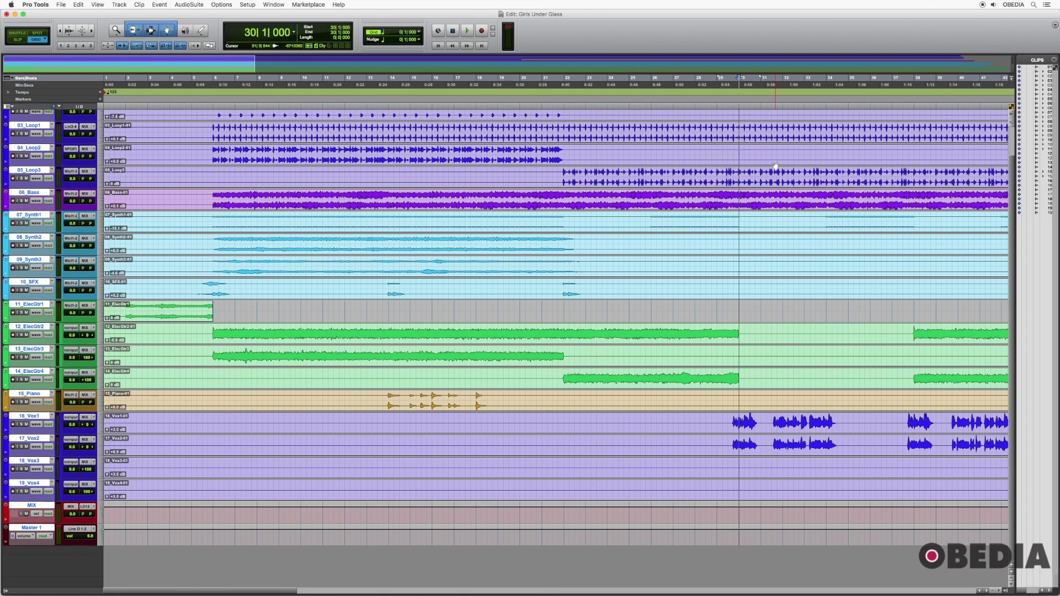
key("space")
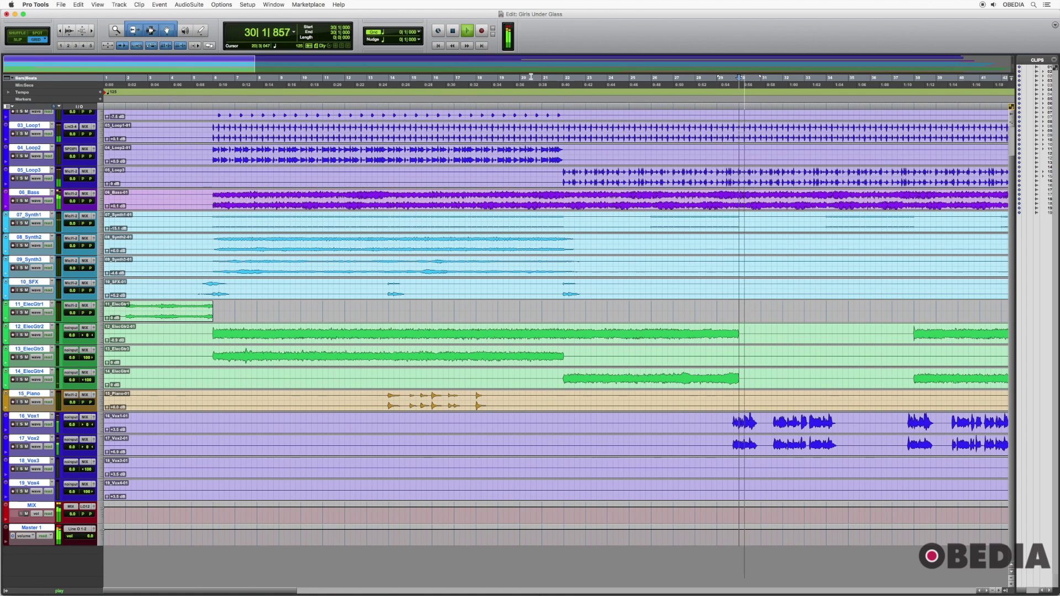
key("space")
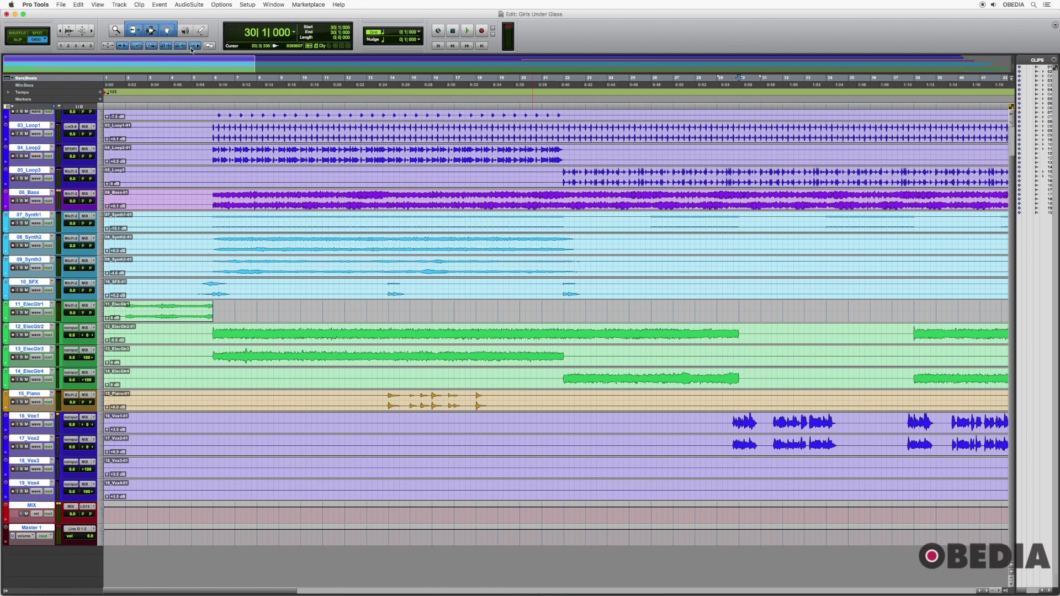
key("space")
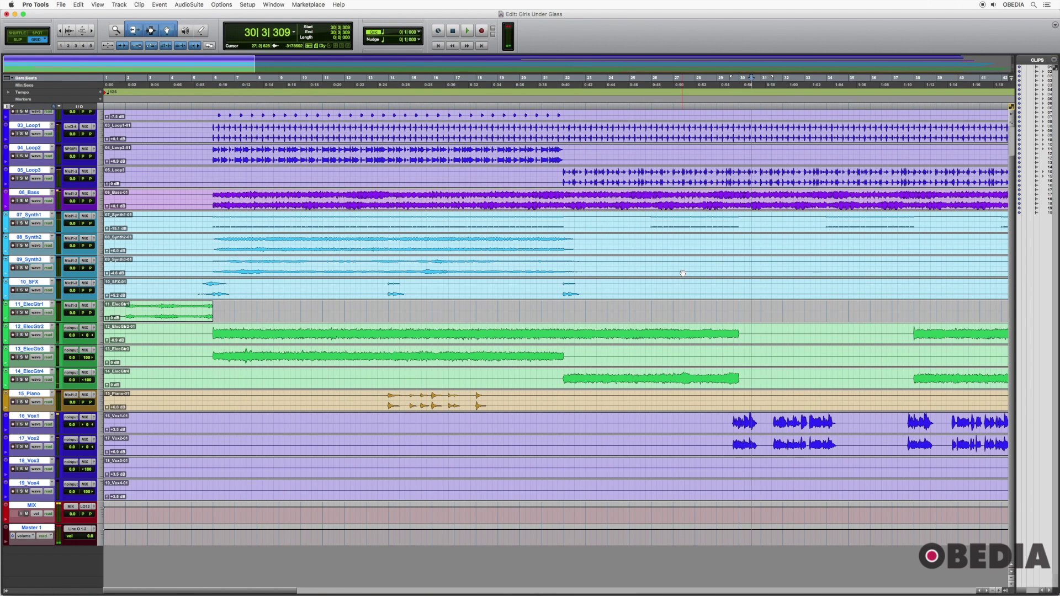
key("space")
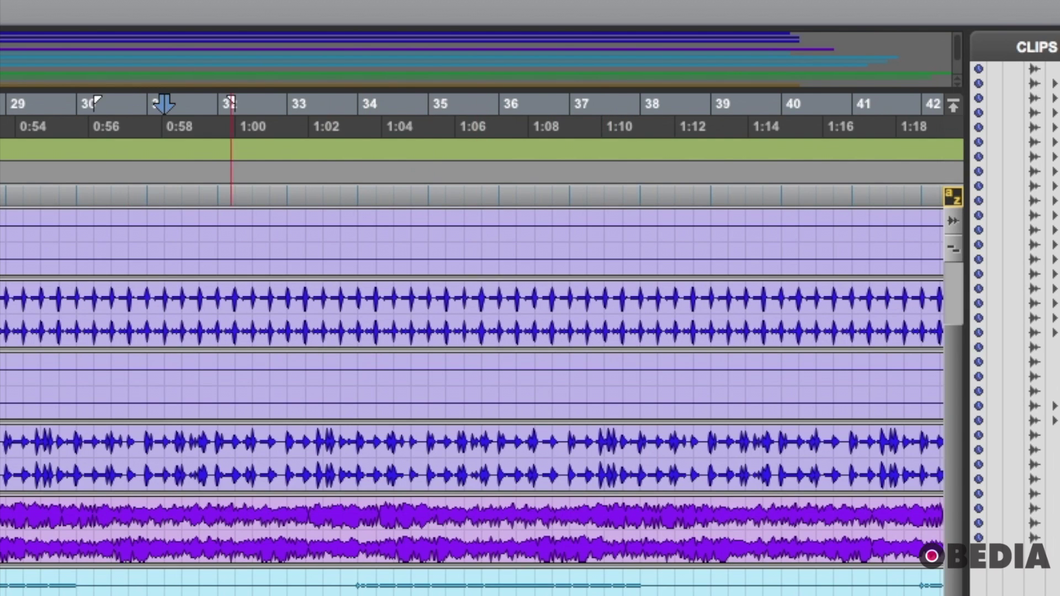
scroll(750, 554, "right", 2)
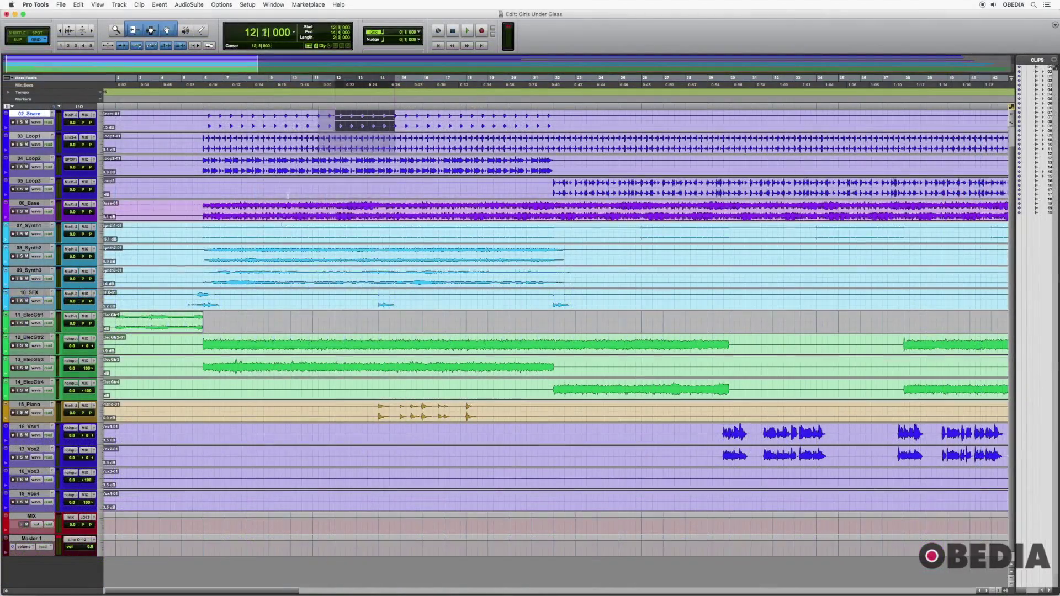
- Select bars 3–14 across tracks, then set insertion on 07_Synth1 and zoom in around bar 27
left_click_drag(335, 144, 724, 279)
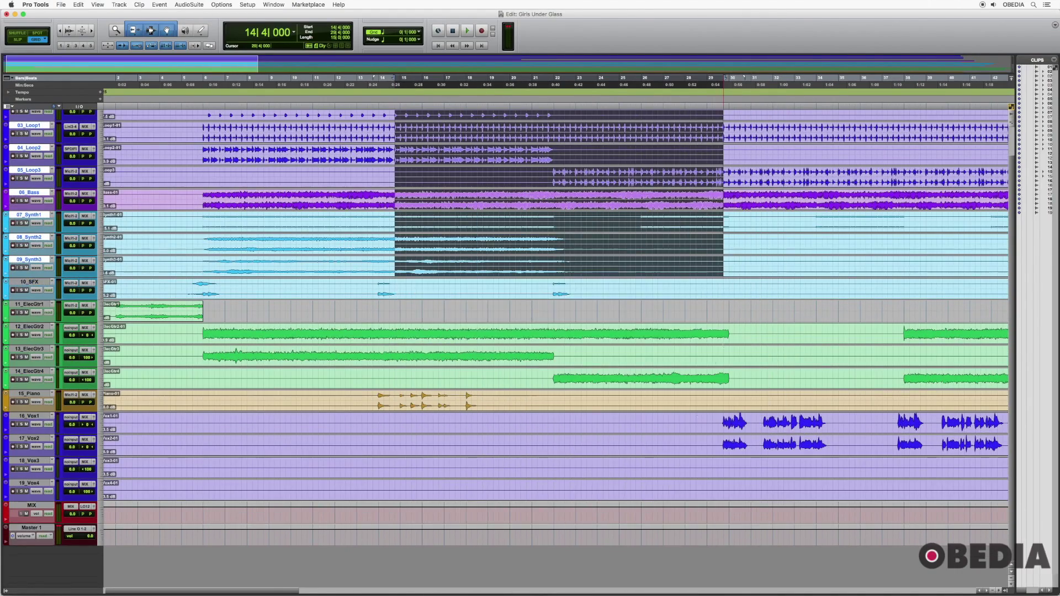
scroll(724, 279, "up", 1)
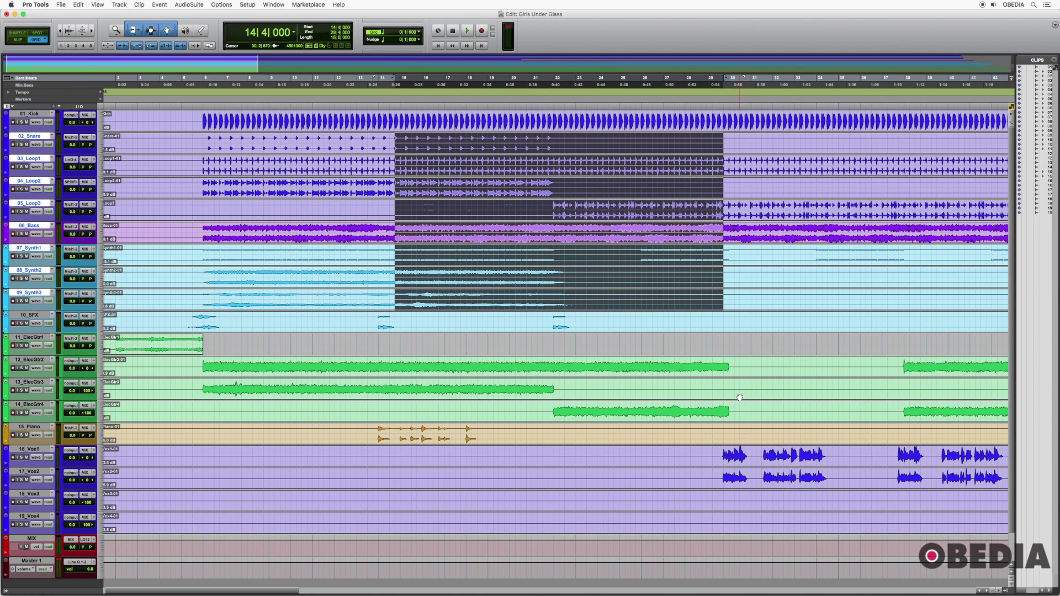
left_click(675, 249)
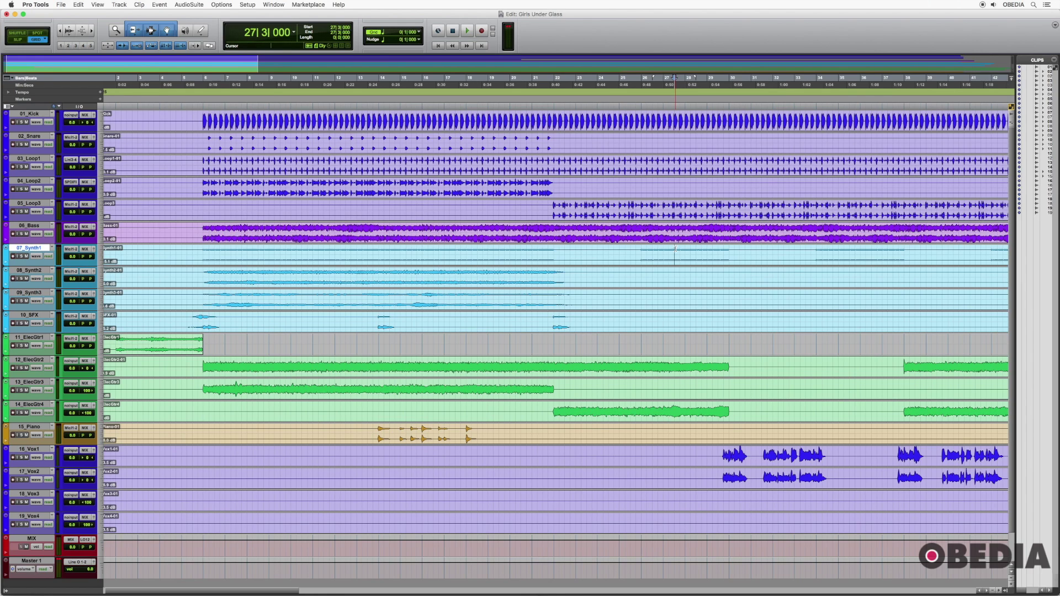
key("r")
key("t")
key("t")
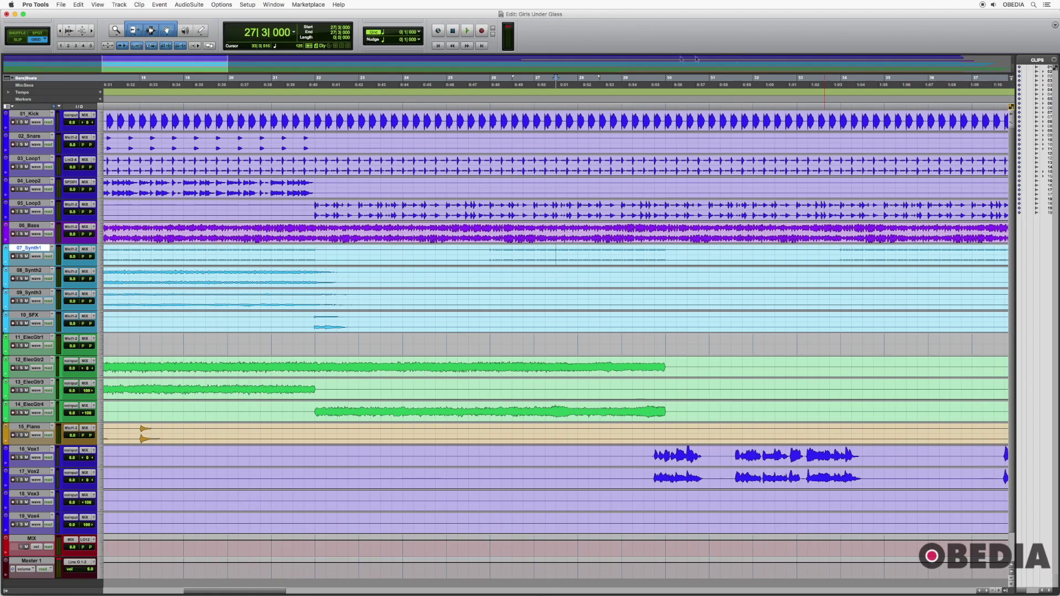
scroll(138, 100, "down", 5)
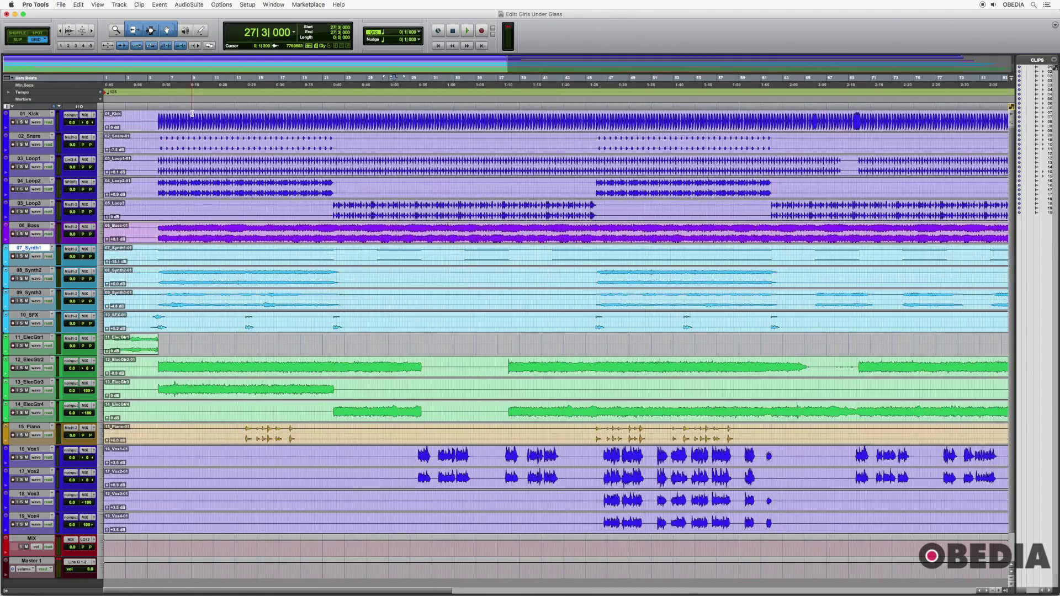
scroll(219, 118, "up", 6)
scroll(220, 118, "down", 6)
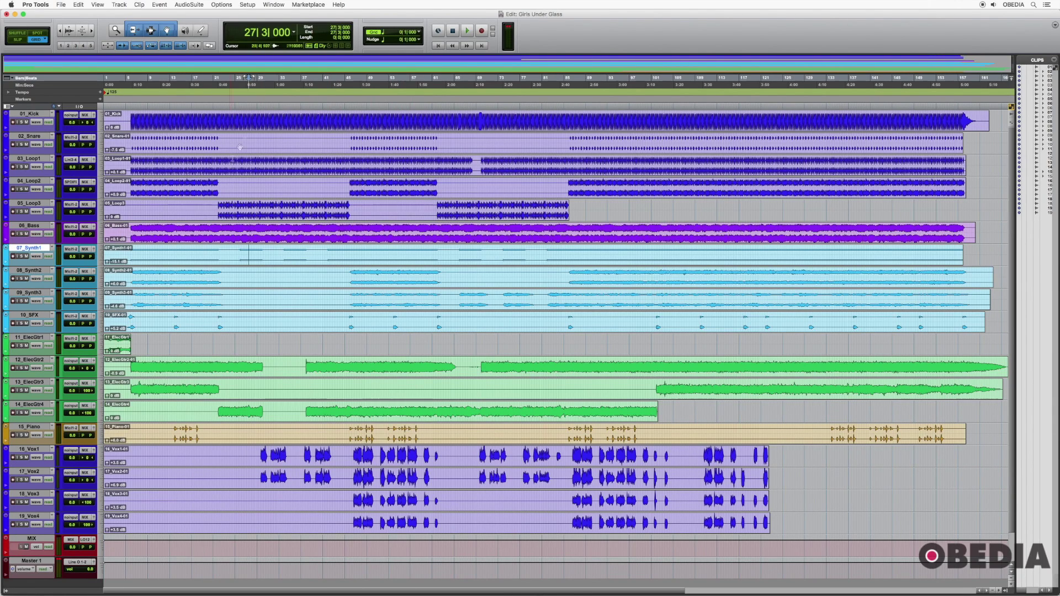
- Delete bars 12–41 from the Kick track and undo it, twice, leaving the clip intact
left_click_drag(169, 118, 325, 121)
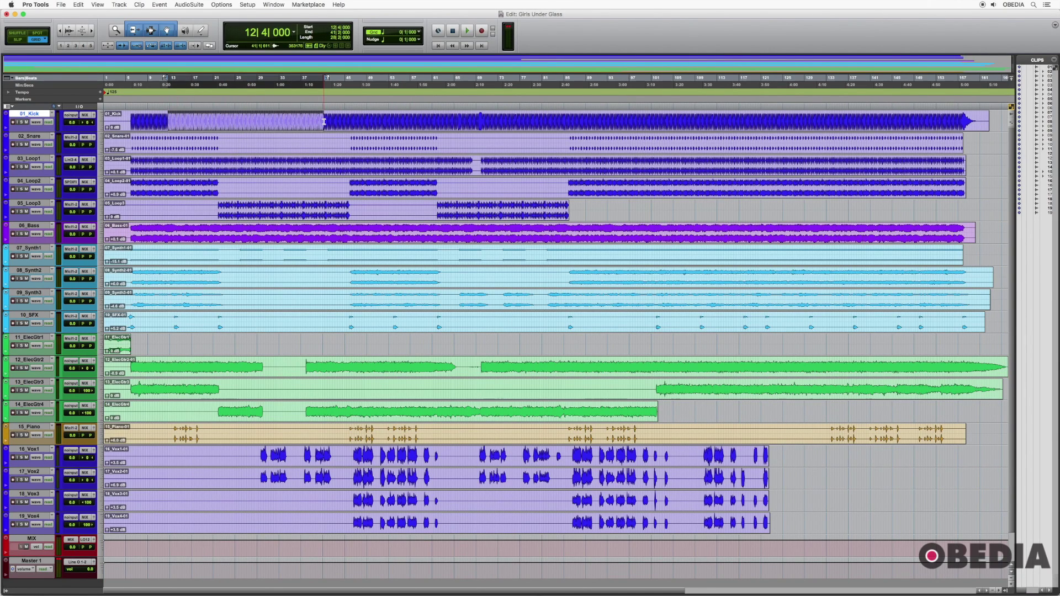
key("Delete")
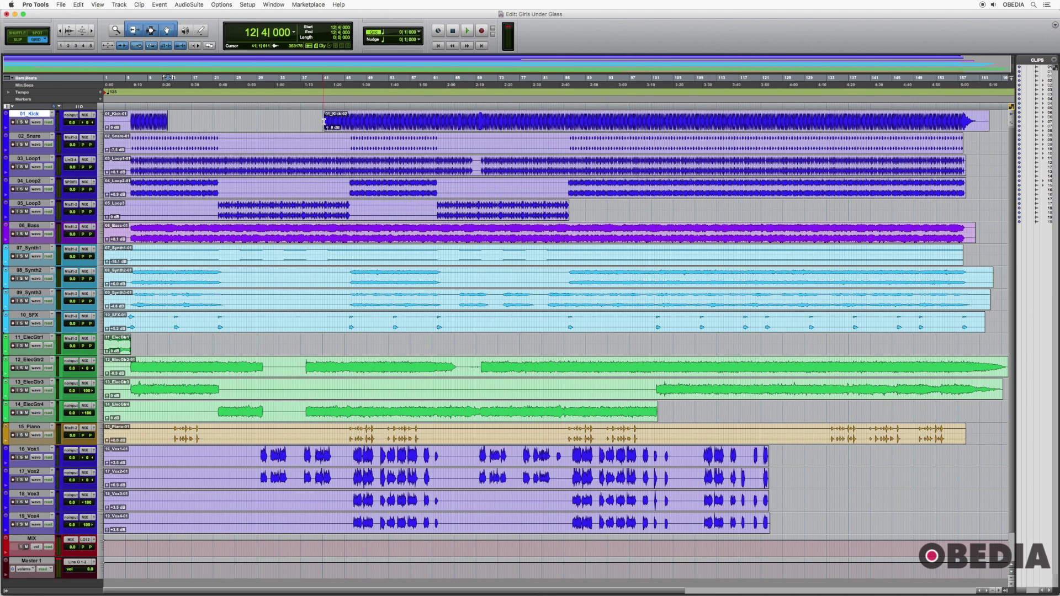
key("super+z")
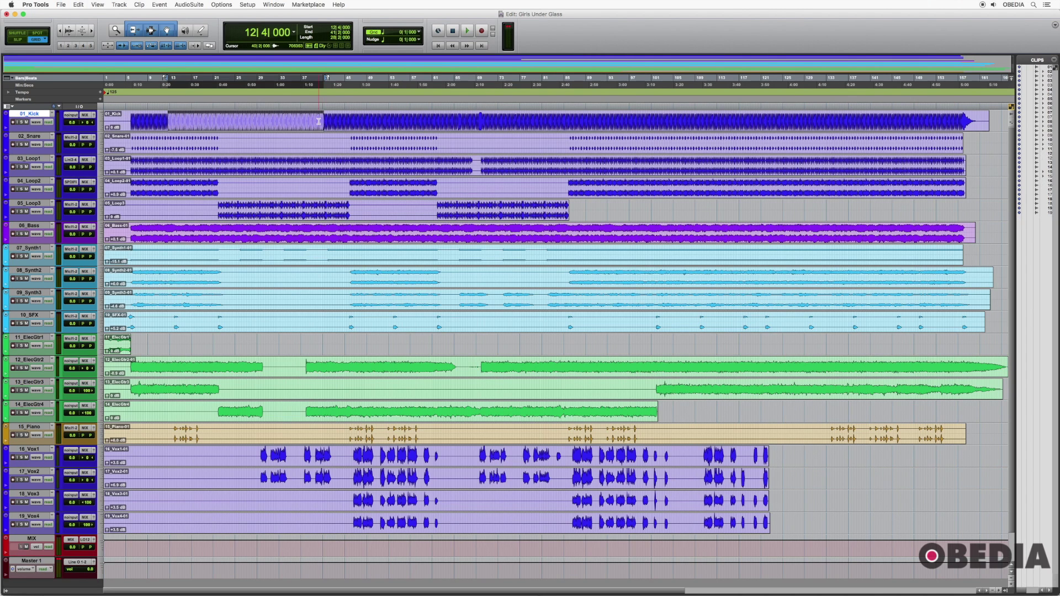
key("Delete")
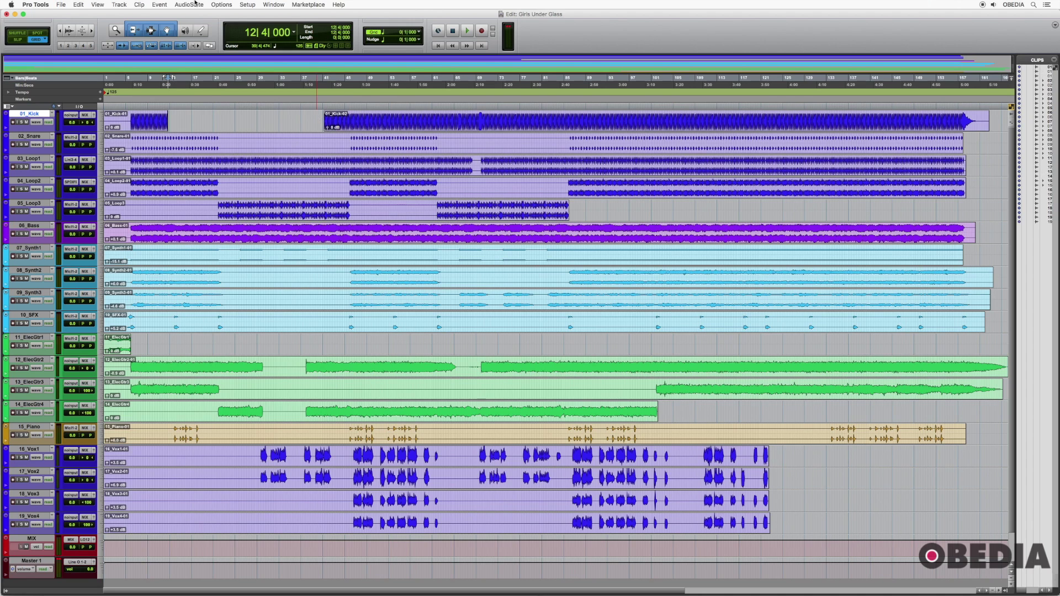
key("super+z")
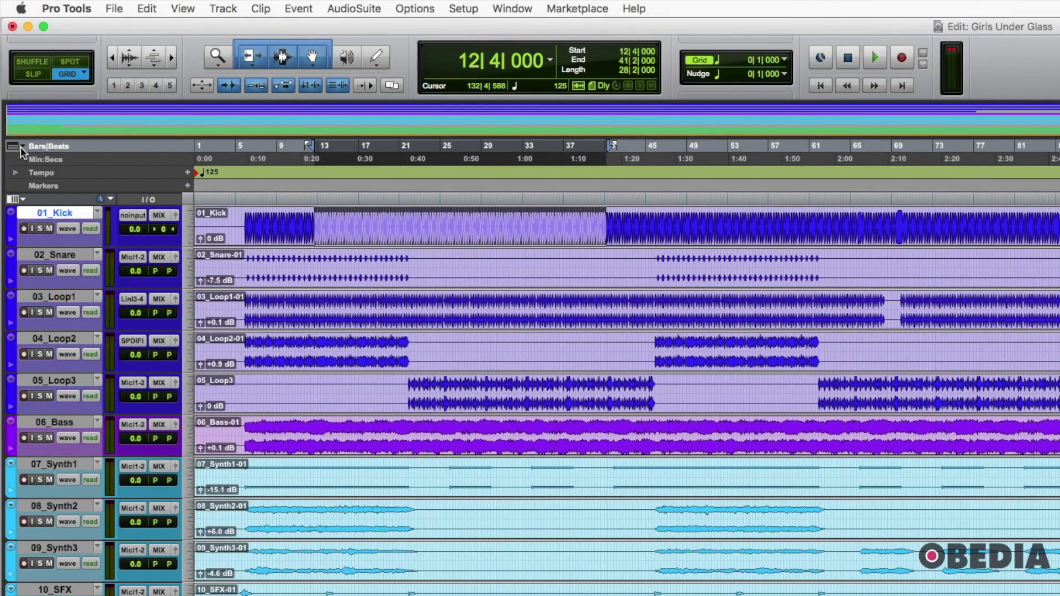
- Add the Meter ruler from the Ruler View selector to show the Default 4/4 meter
left_click(21, 146)
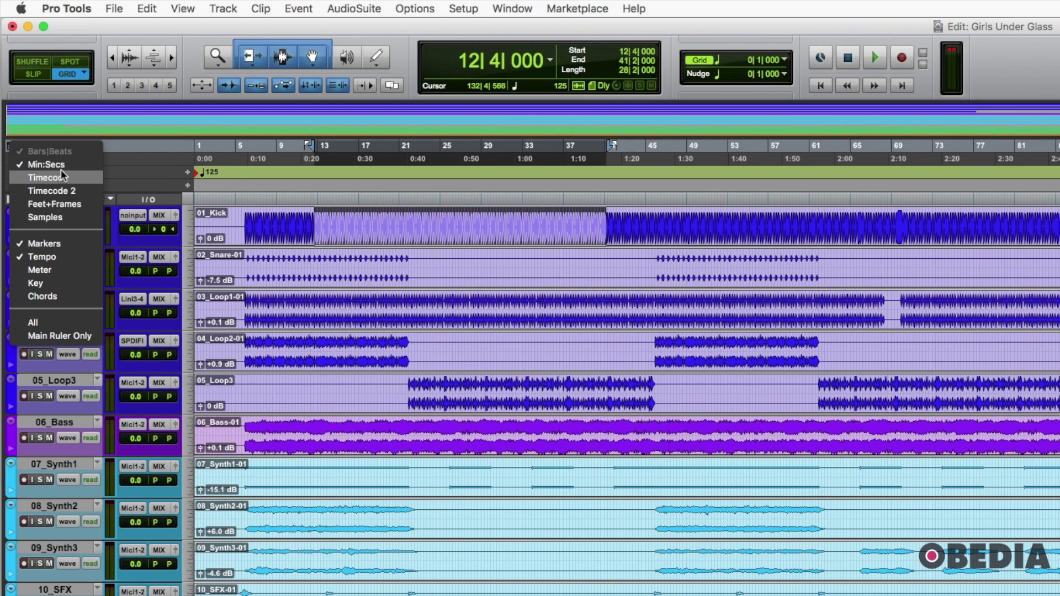
left_click(58, 270)
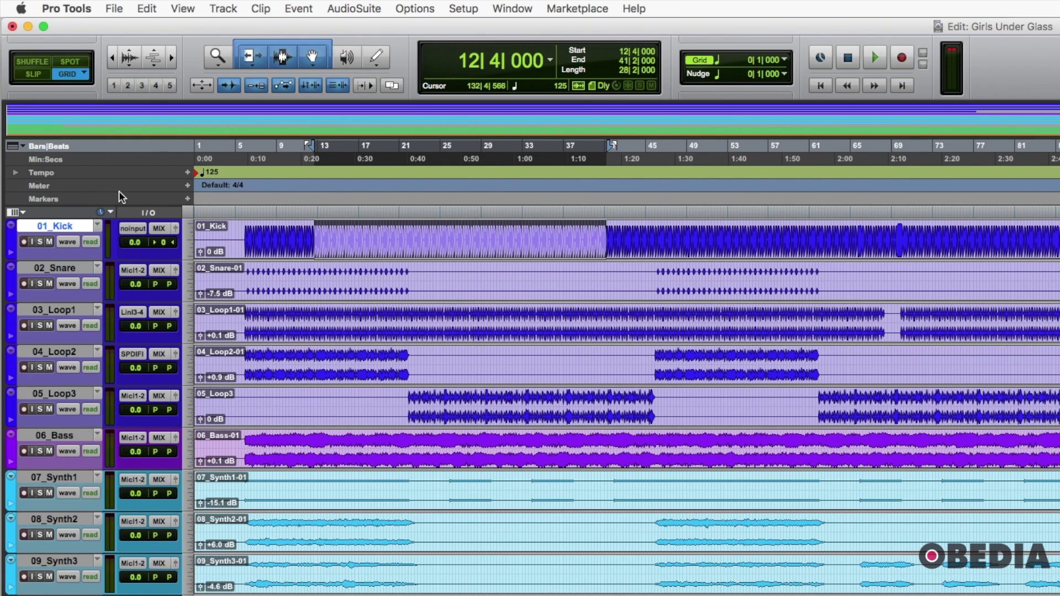
- Show the Inserts A-E column, then switch to the Mix window and back to Edit
left_click(15, 213)
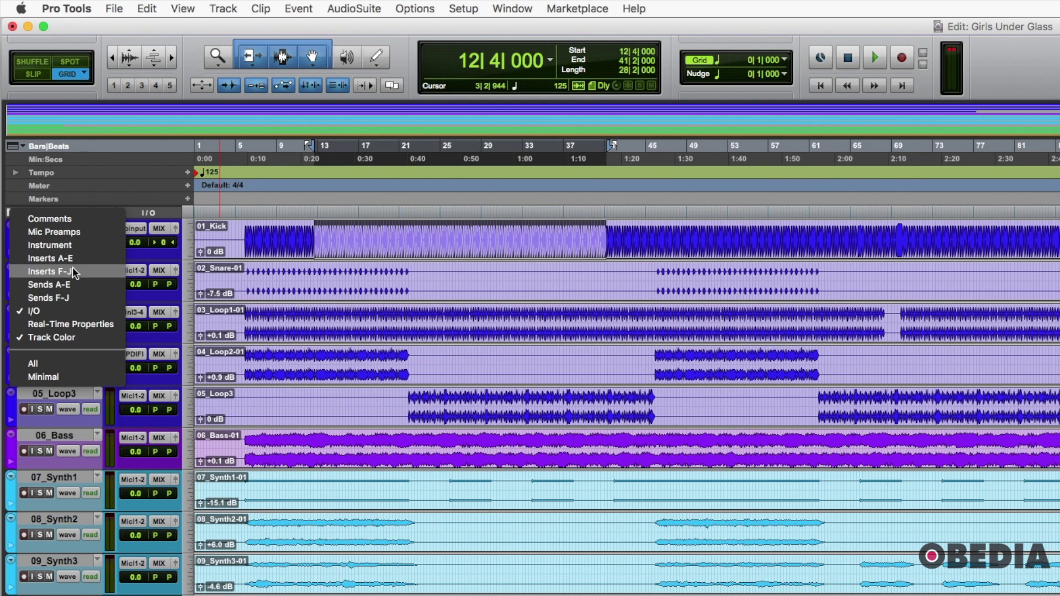
left_click(92, 261)
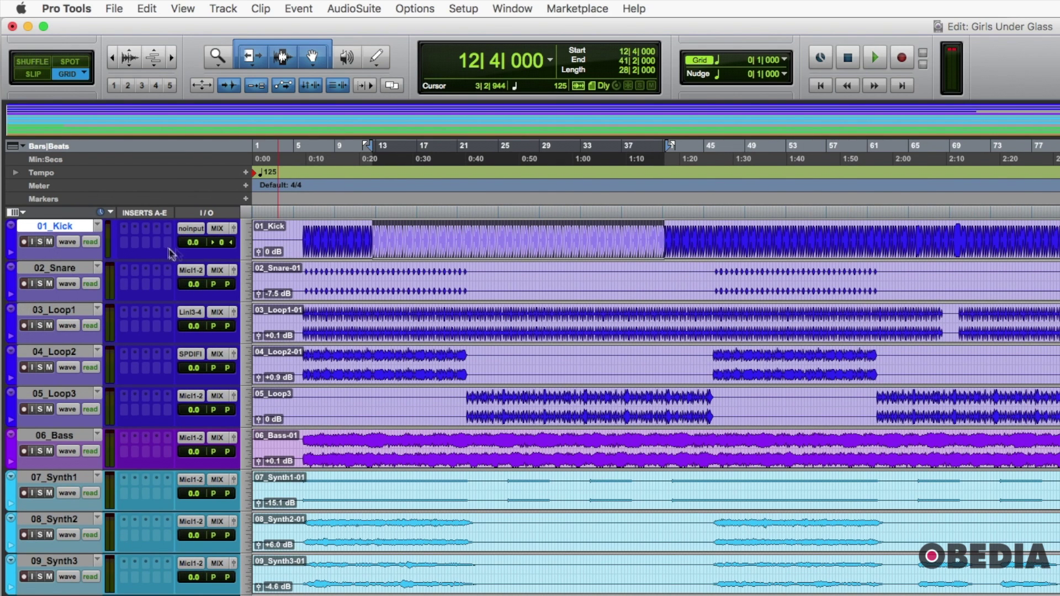
left_click(23, 214)
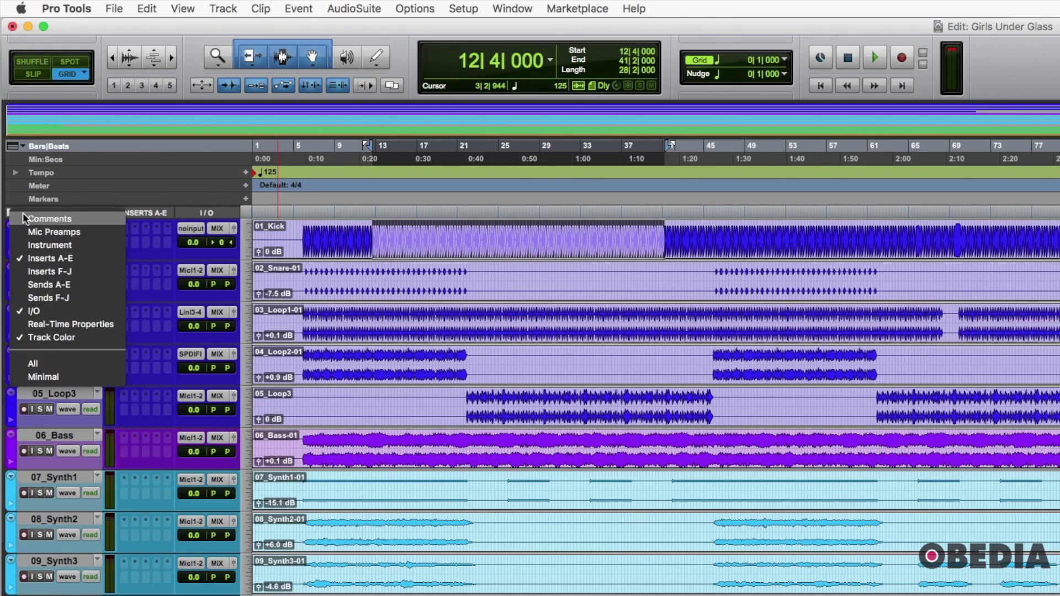
key("super+equal")
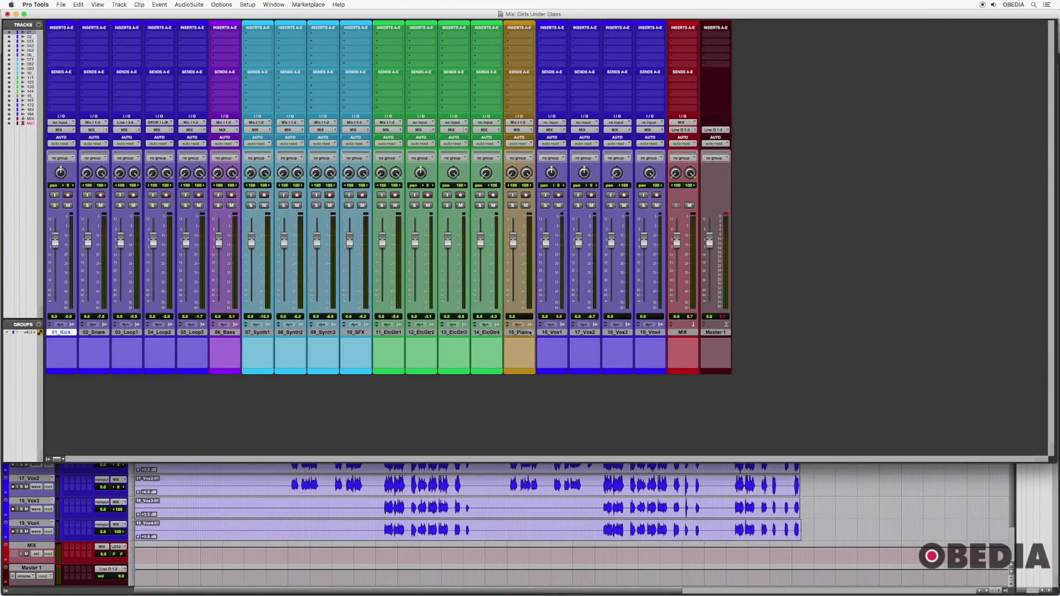
key("super+equal")
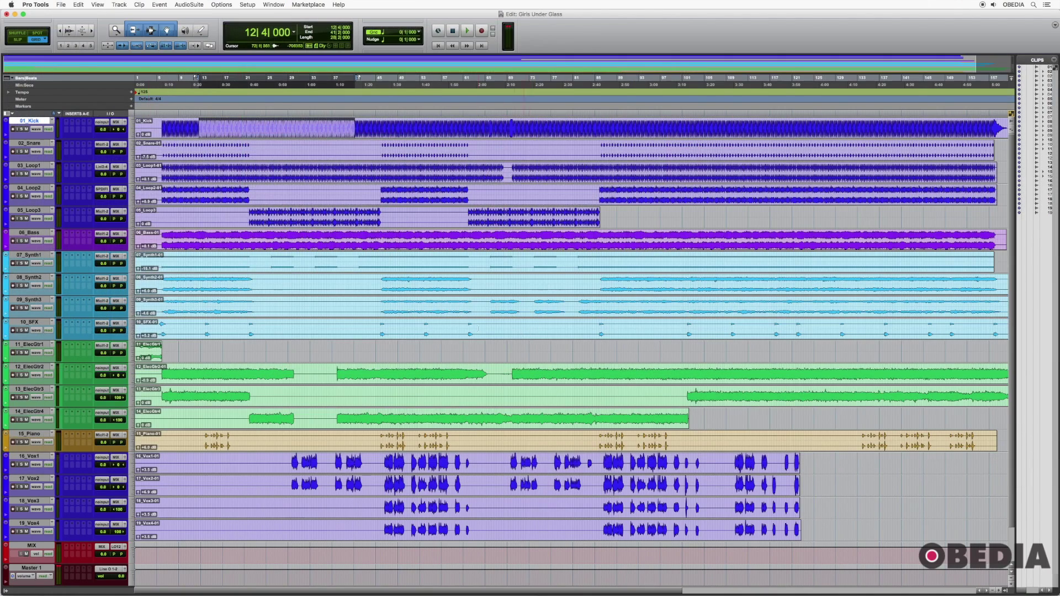
- Enable the Sends A-E, Inserts F-J and finally All columns in the Edit Window View selector
left_click(10, 114)
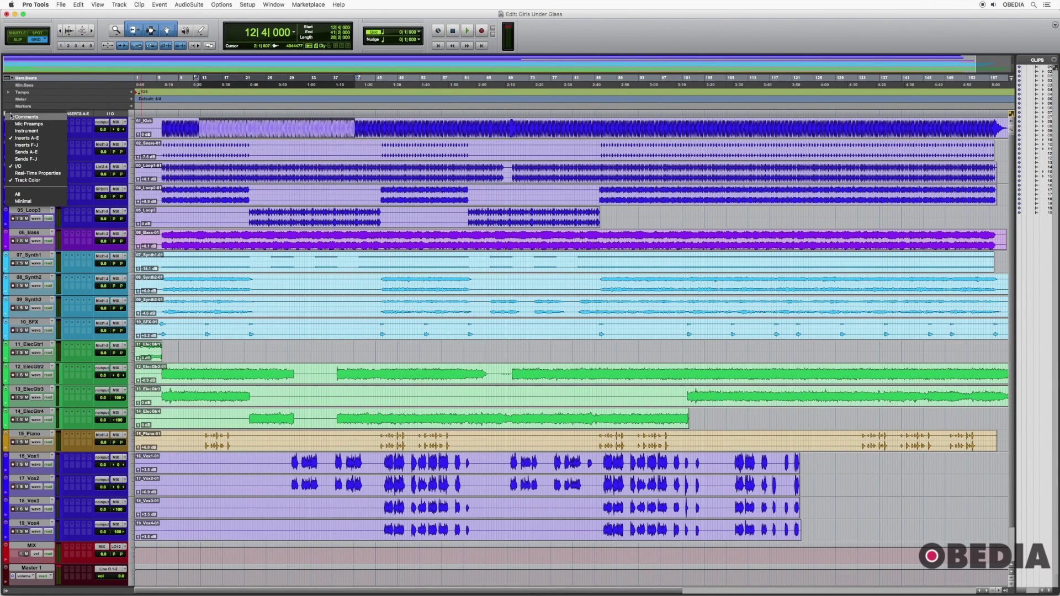
left_click(33, 152)
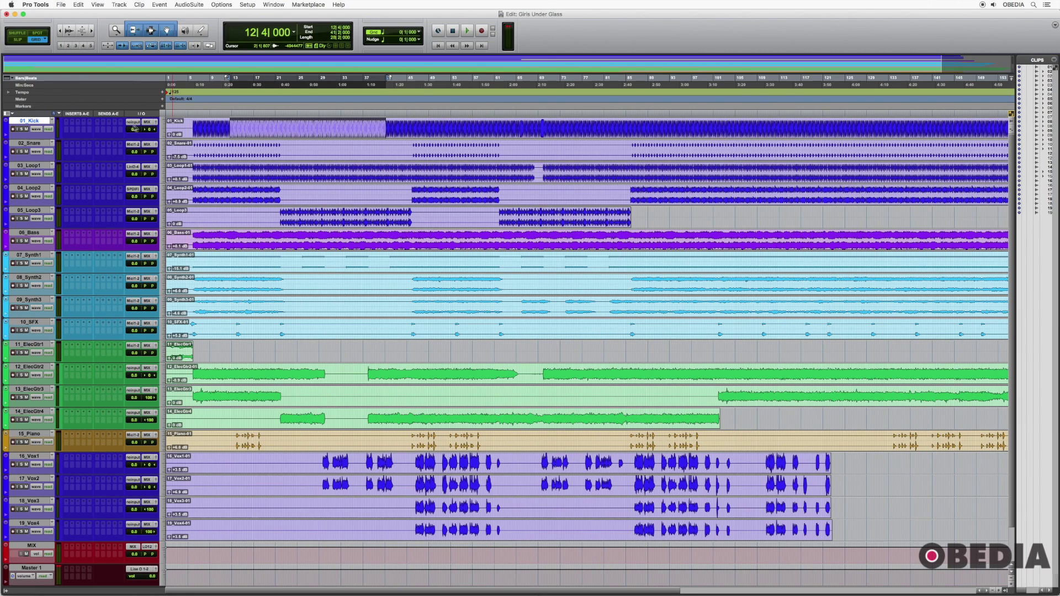
left_click(12, 114)
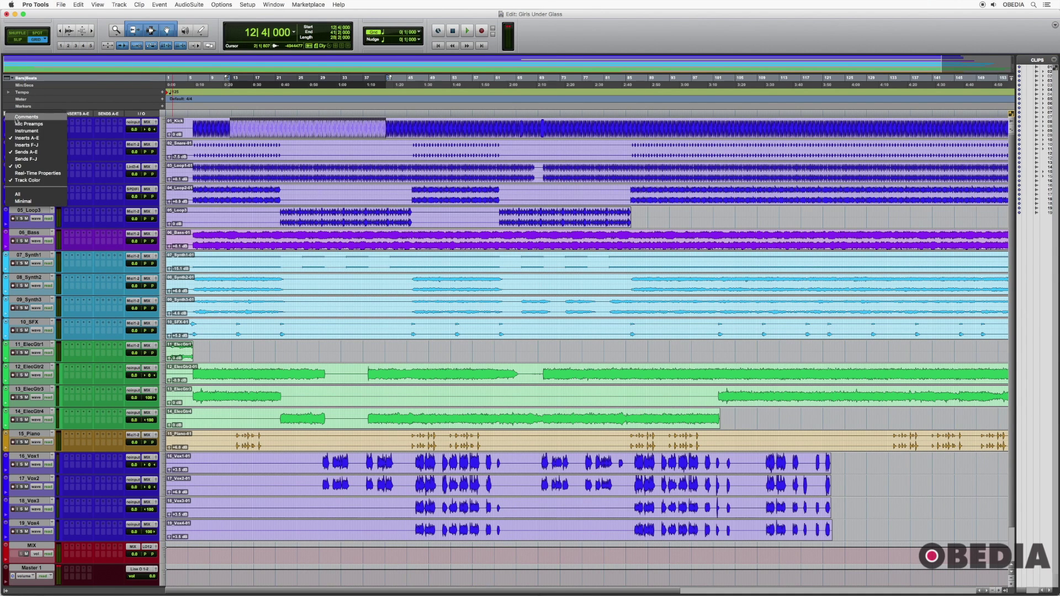
left_click(26, 145)
left_click(12, 115)
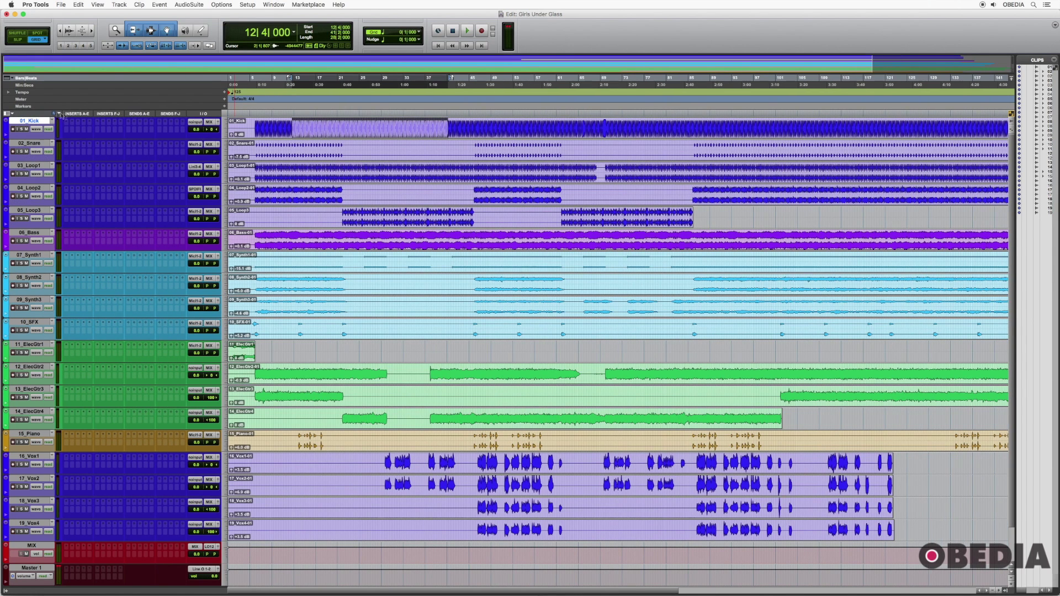
left_click(9, 114)
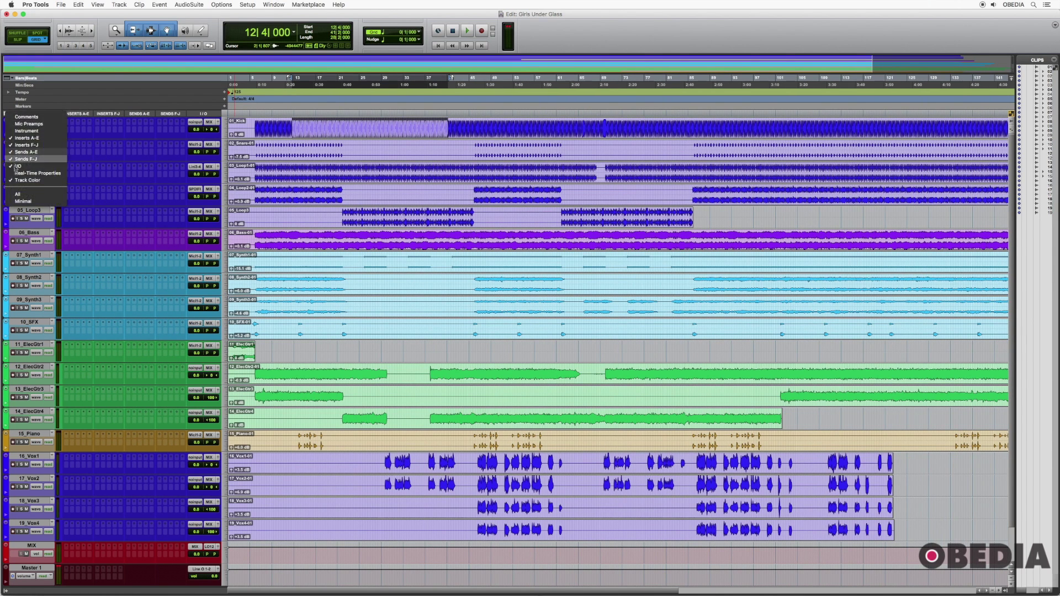
left_click(15, 197)
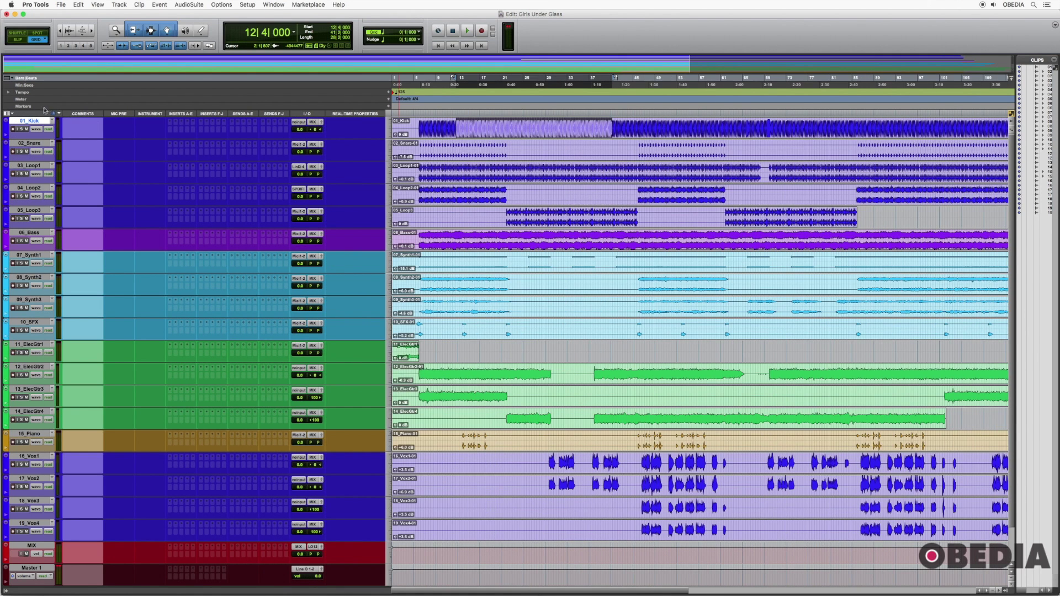
left_click(84, 133)
left_click(10, 114)
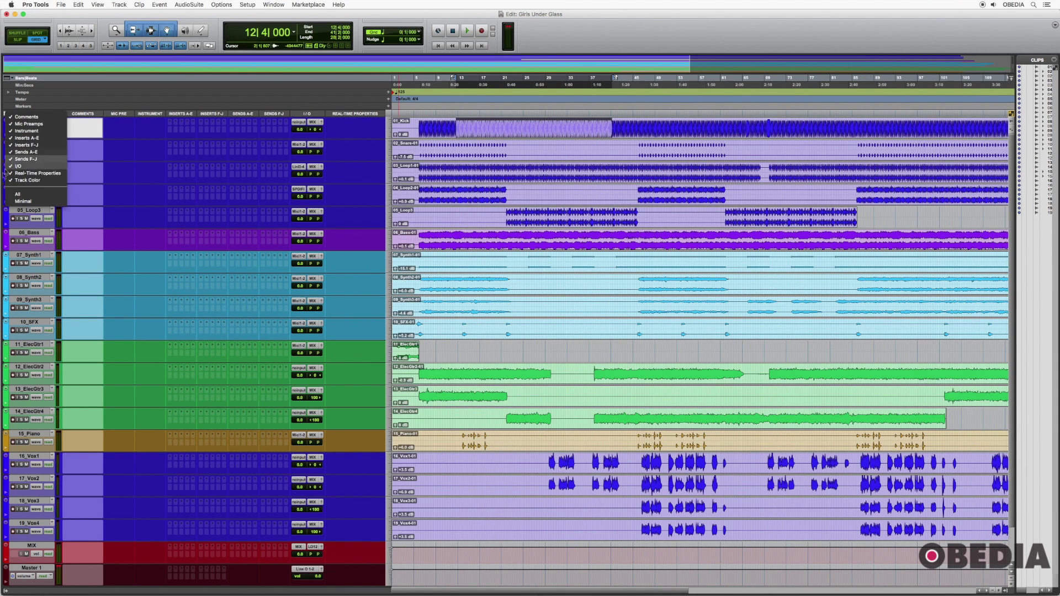
left_click(83, 114)
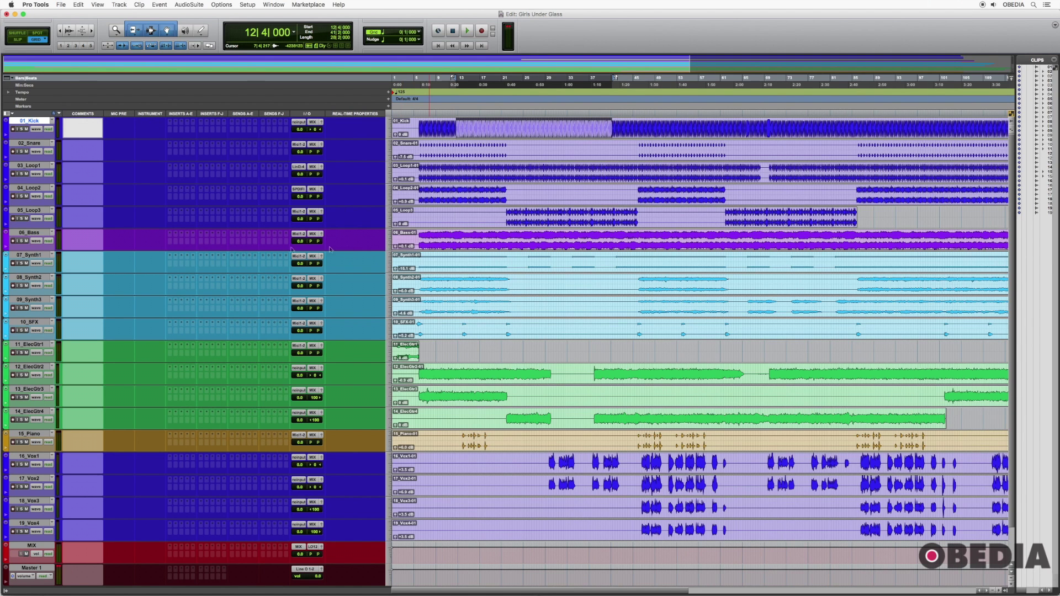
- Return to the session start and hide every track column except I/O
key("Return")
left_click_drag(329, 116, 56, 118)
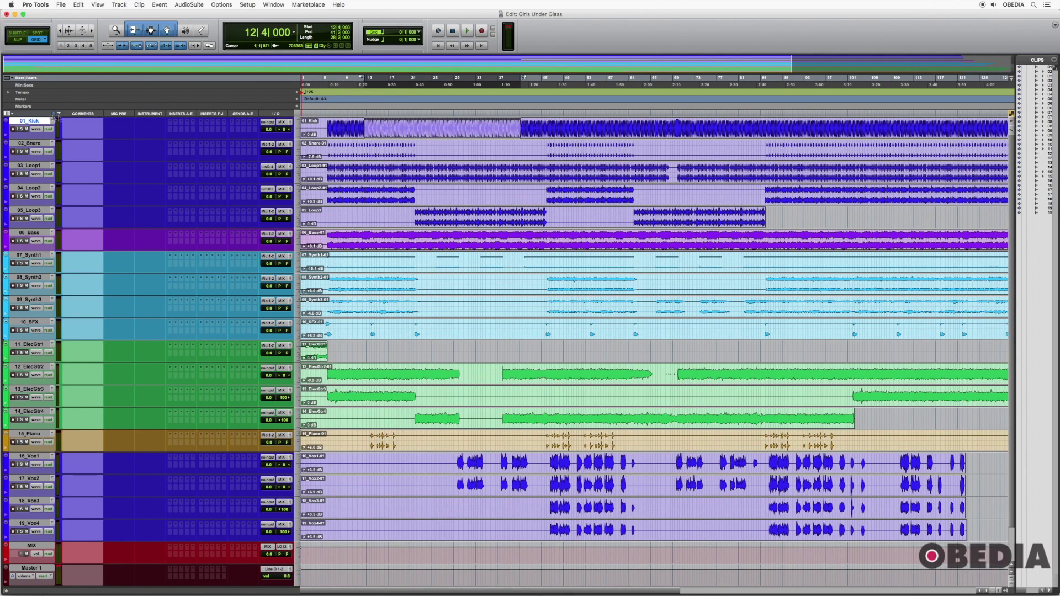
left_click(6, 113)
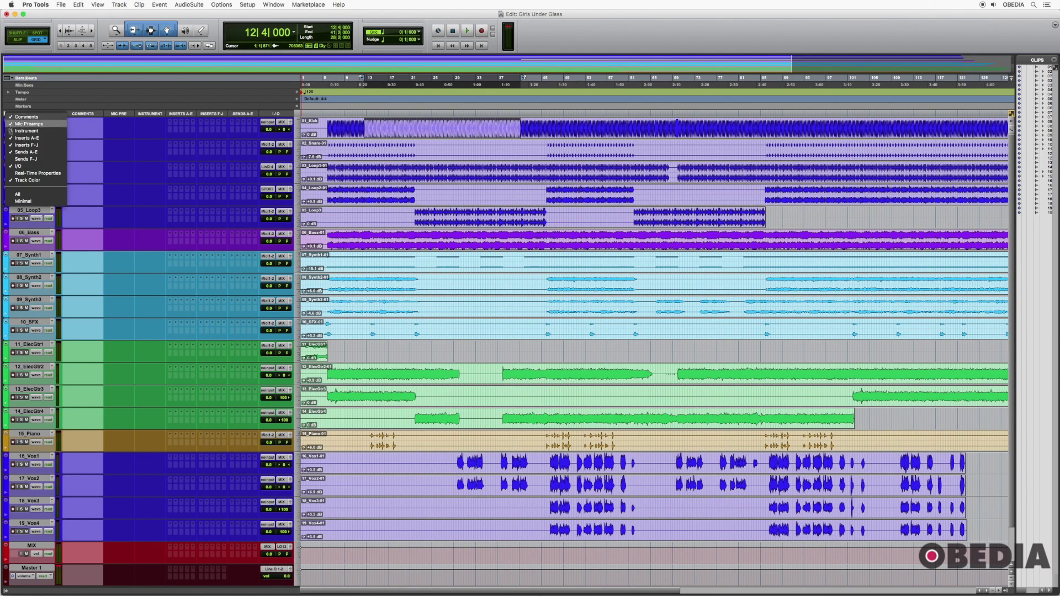
left_click(156, 117)
left_click_drag(156, 116, 79, 117)
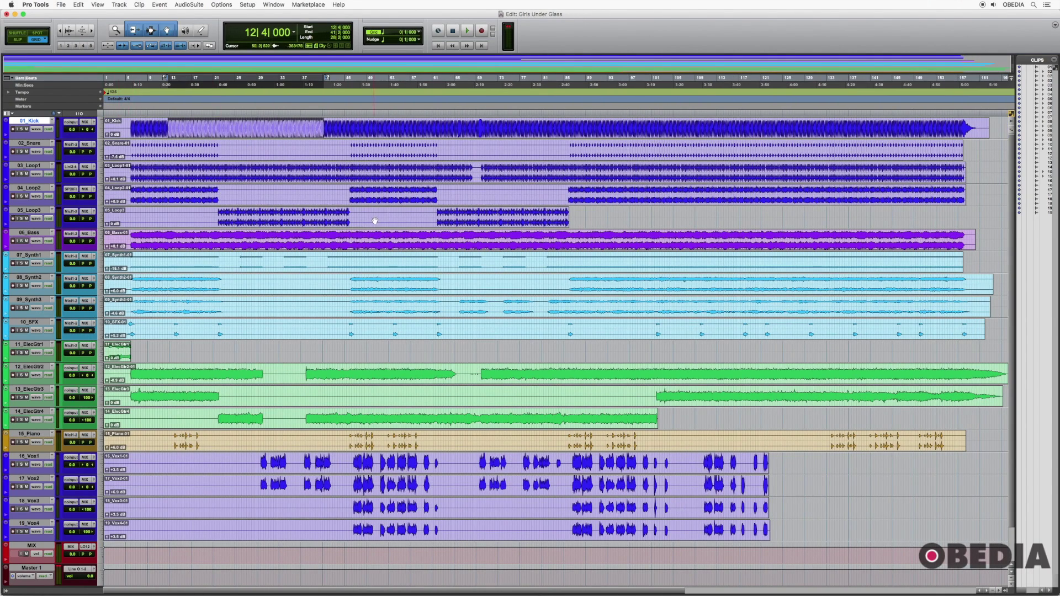
- Select bars 29–89 on 01_Kick–10_SFX, then show the Inserts A-E and Sends A-E columns
left_click_drag(595, 119, 263, 328)
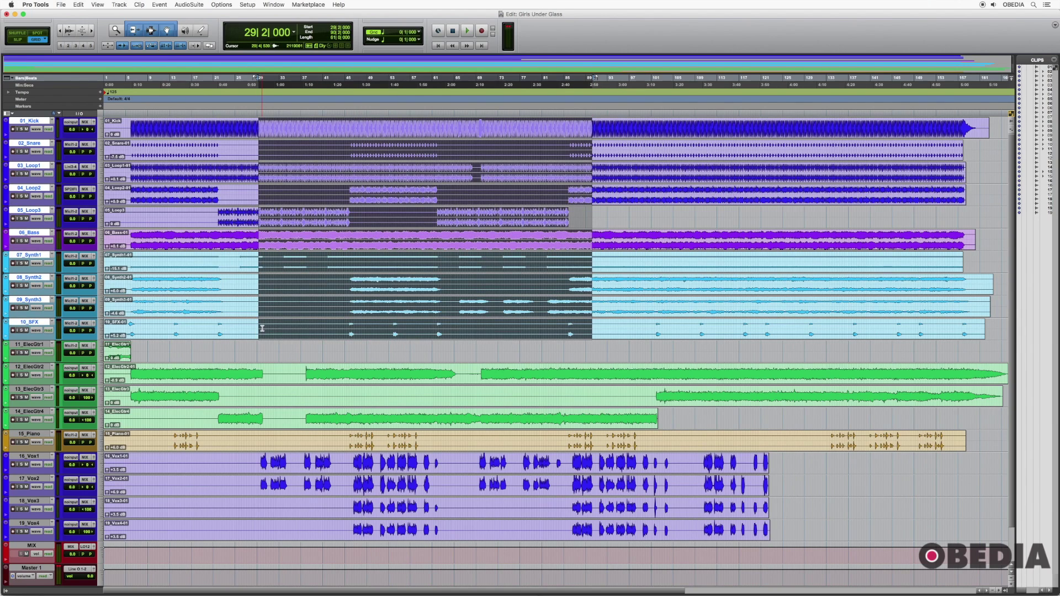
key("super+equal")
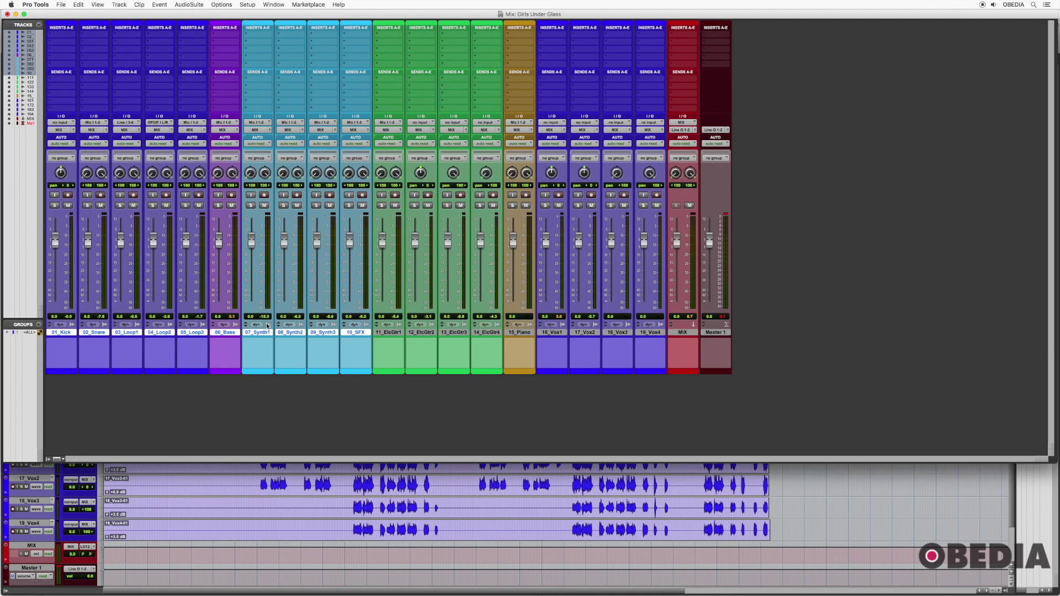
key("super+equal")
left_click(11, 114)
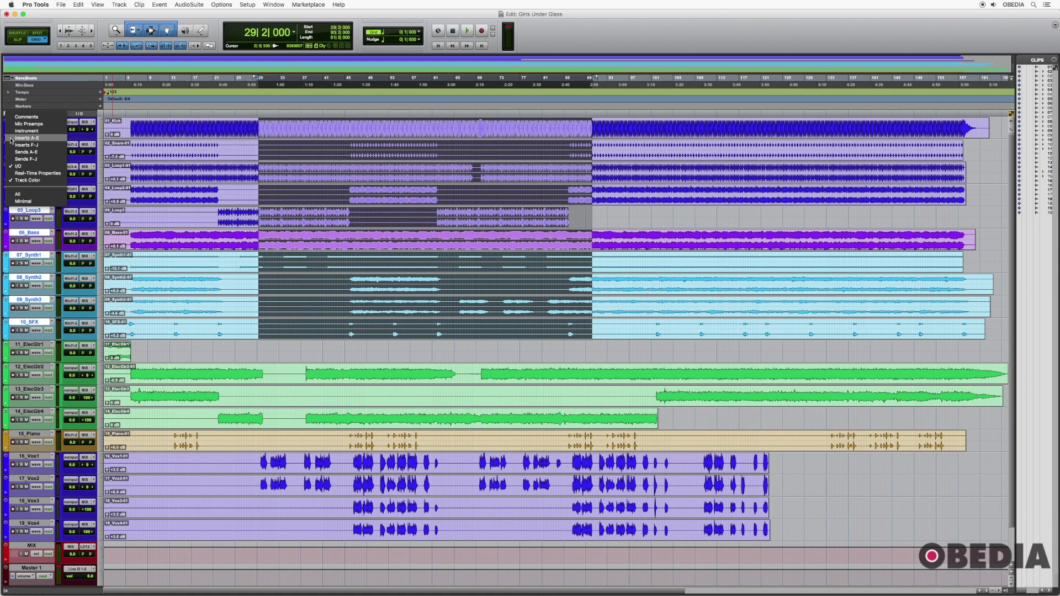
left_click(11, 138)
left_click(11, 115)
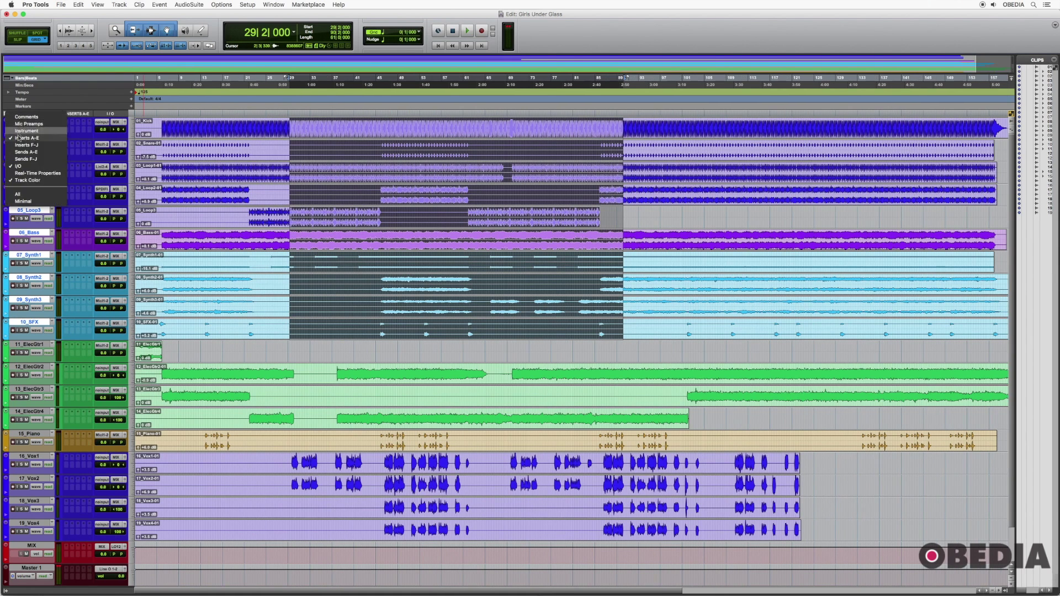
left_click(22, 152)
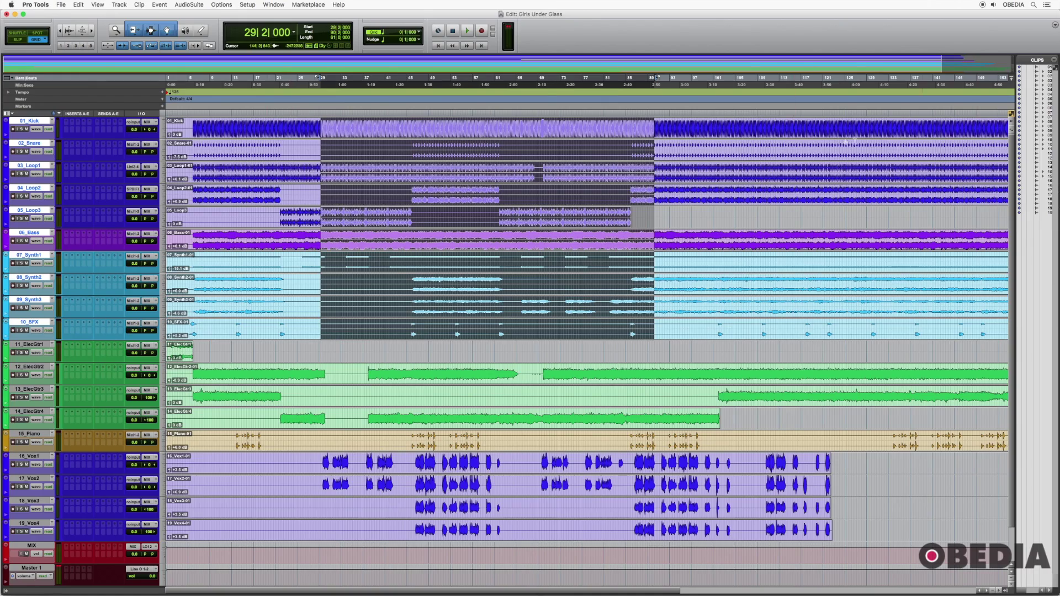
- Place the insertion point at bar 57 and set the record mode to QuickPunch
left_click(474, 131)
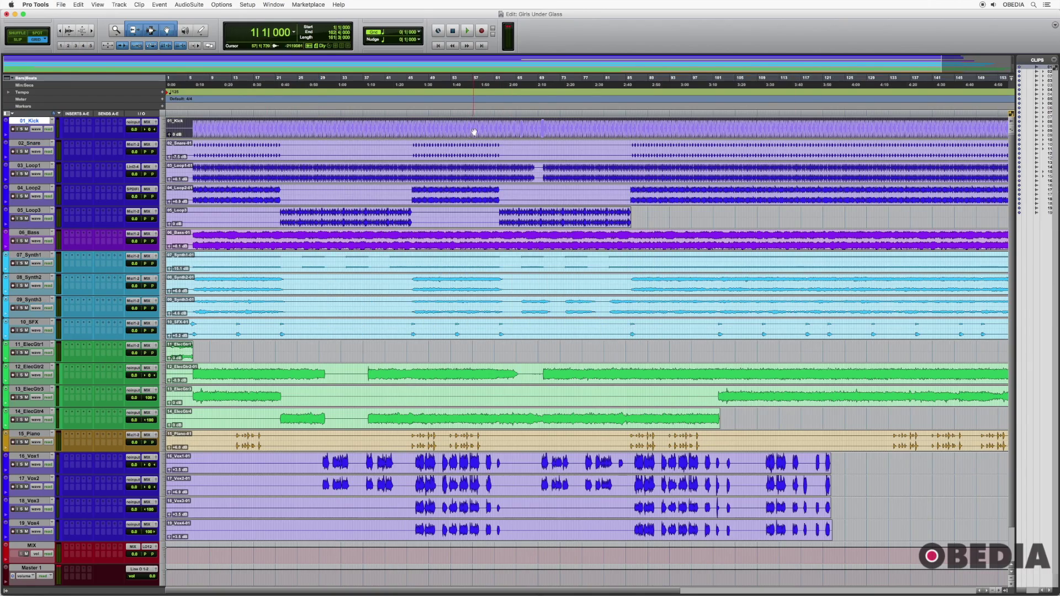
left_click(475, 128)
right_click(482, 30)
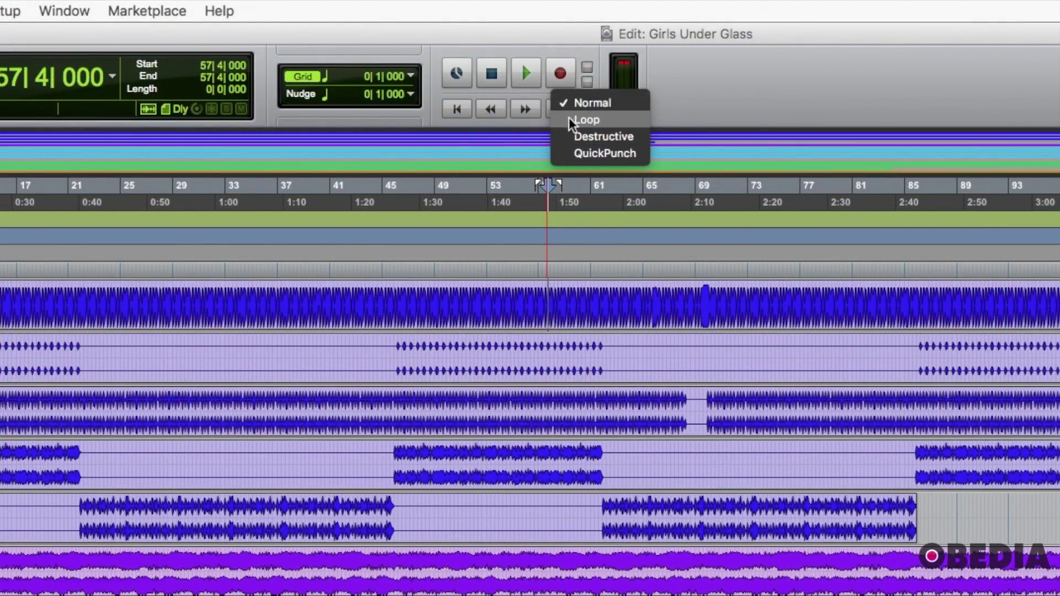
left_click(583, 154)
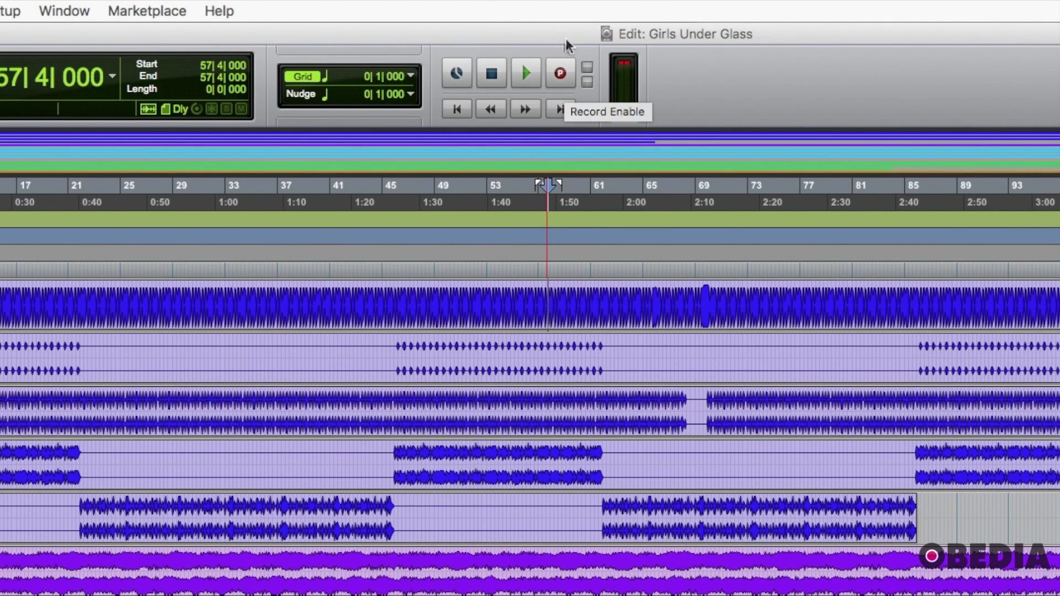
right_click(560, 73)
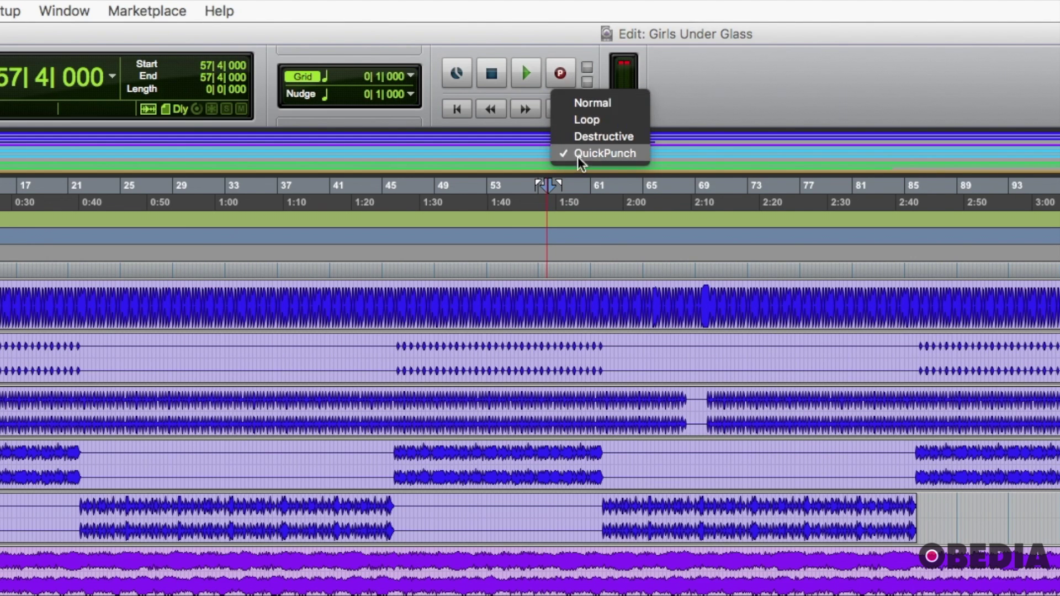
left_click(687, 58)
- Switch the playback mode to Loop from the Play button's choices
right_click(526, 78)
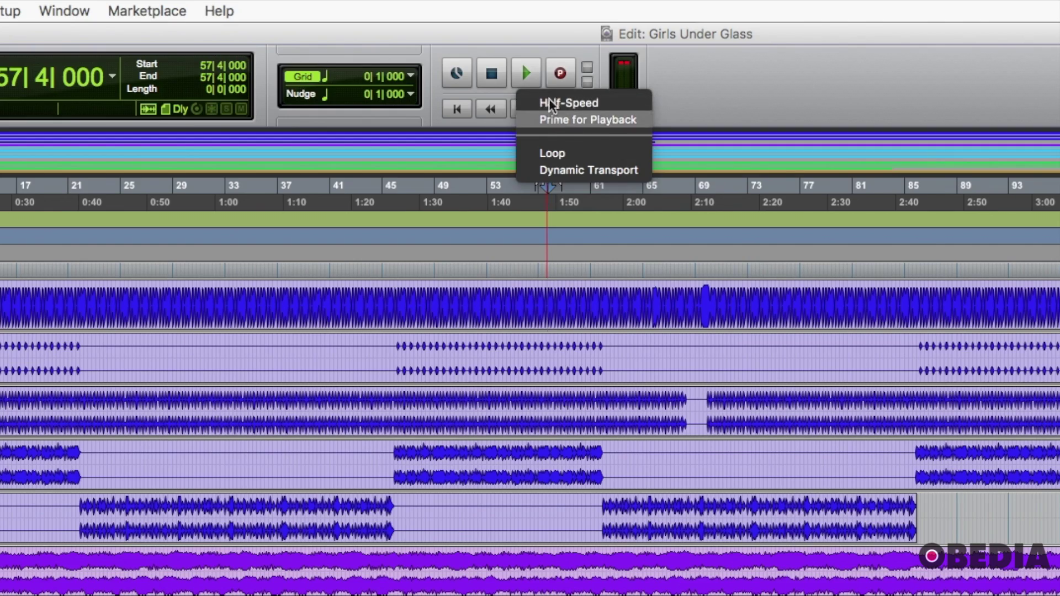
right_click(533, 55)
right_click(525, 77)
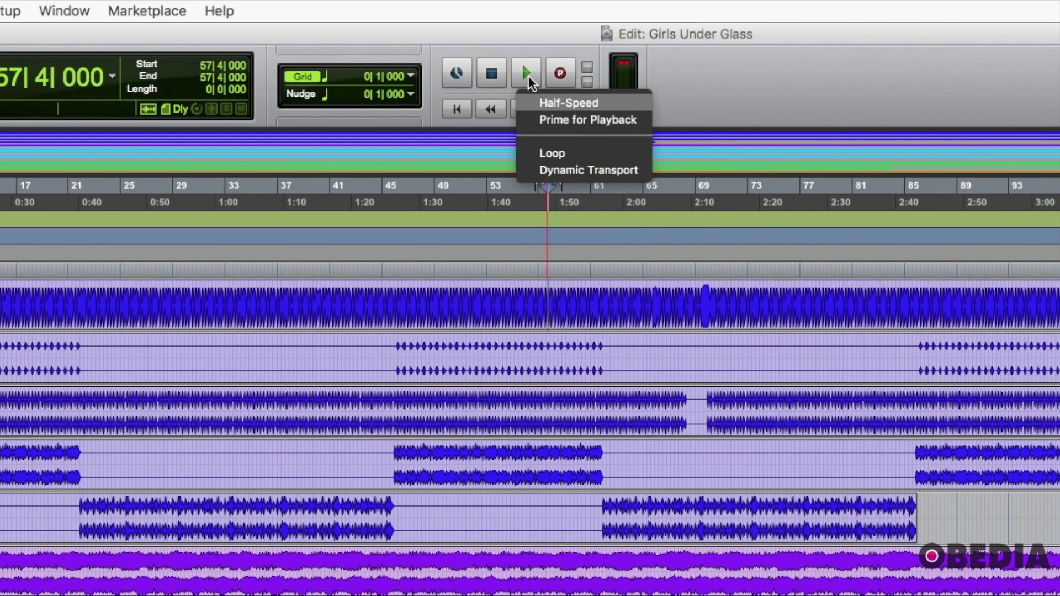
left_click(542, 152)
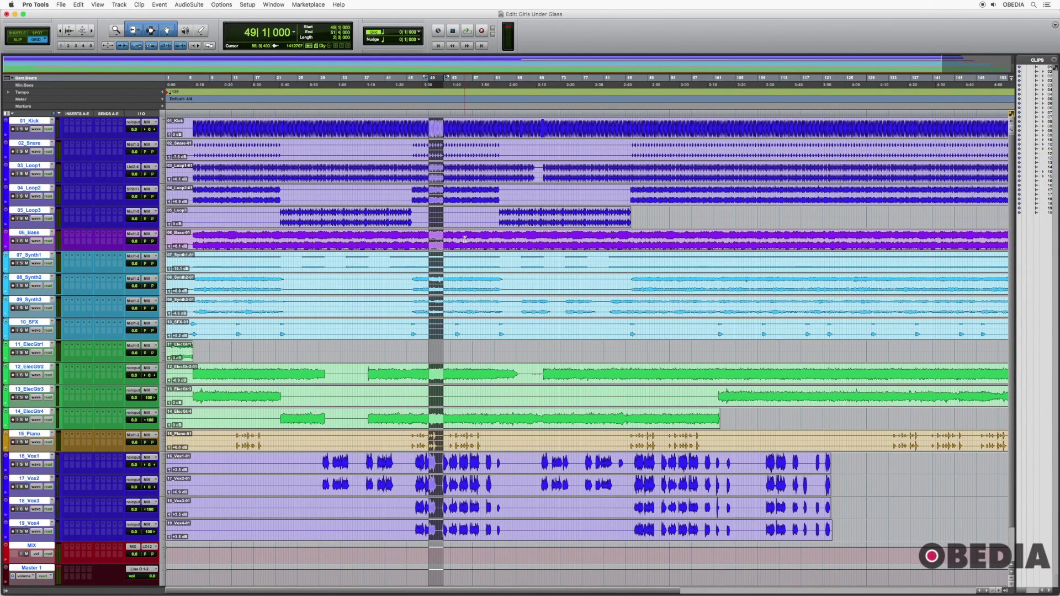
- Triple-click in the 01_Kick track to select its entire clip starting at bar 6
scroll(364, 137, "right", 5)
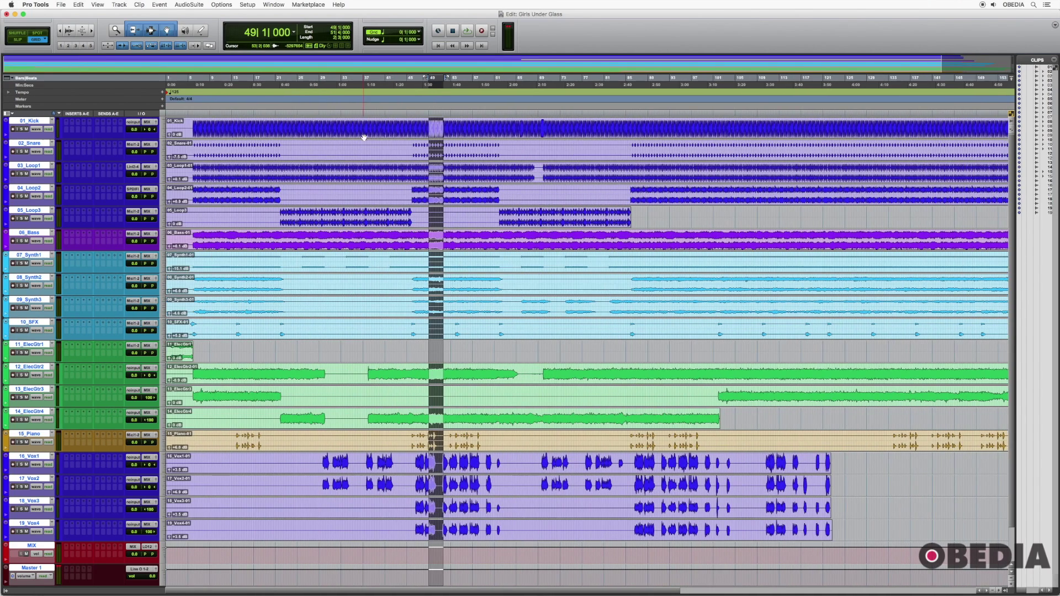
triple_click(309, 137)
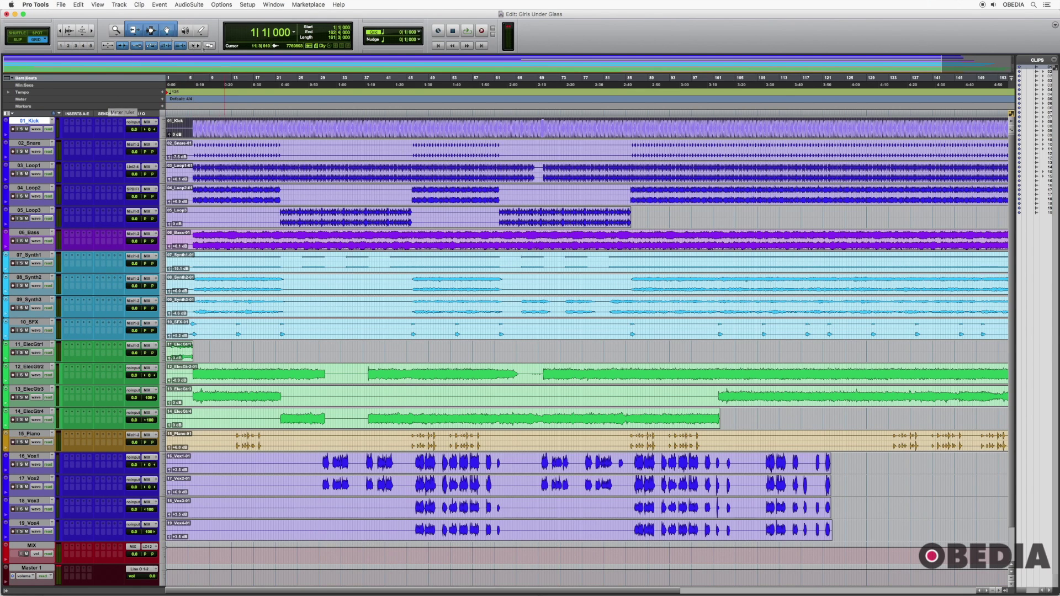
left_click(164, 46)
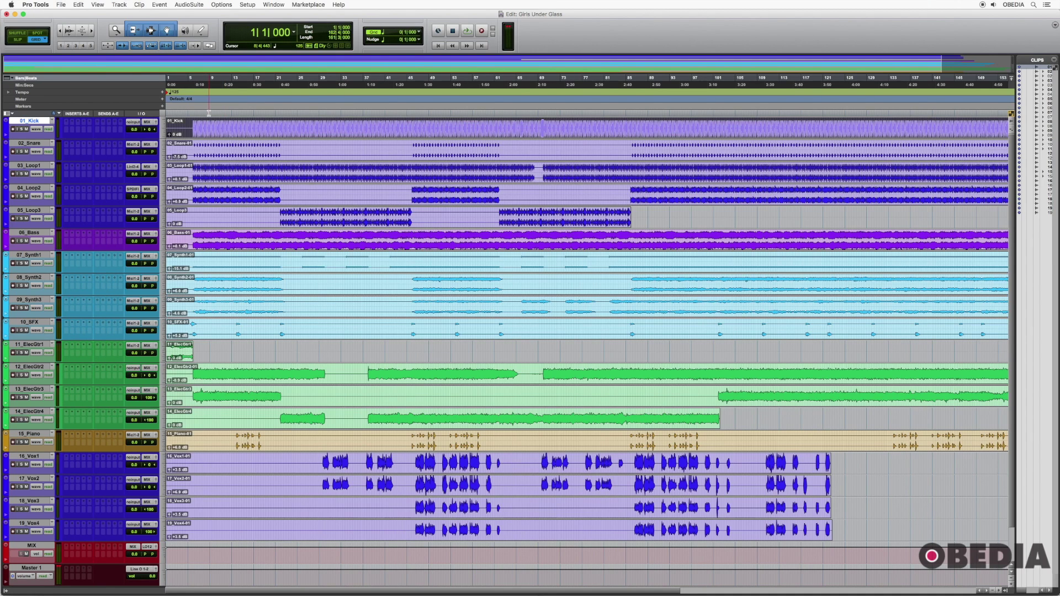